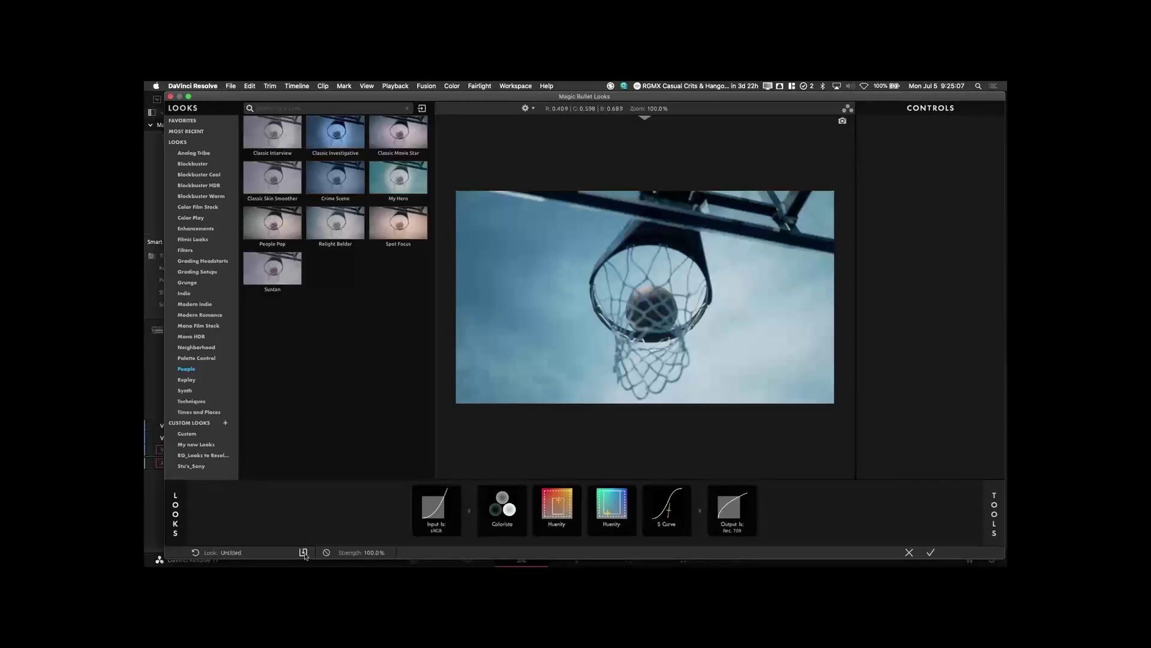
- Start saving the current blue grade as a look, entering the name BBALL_1
click(303, 552)
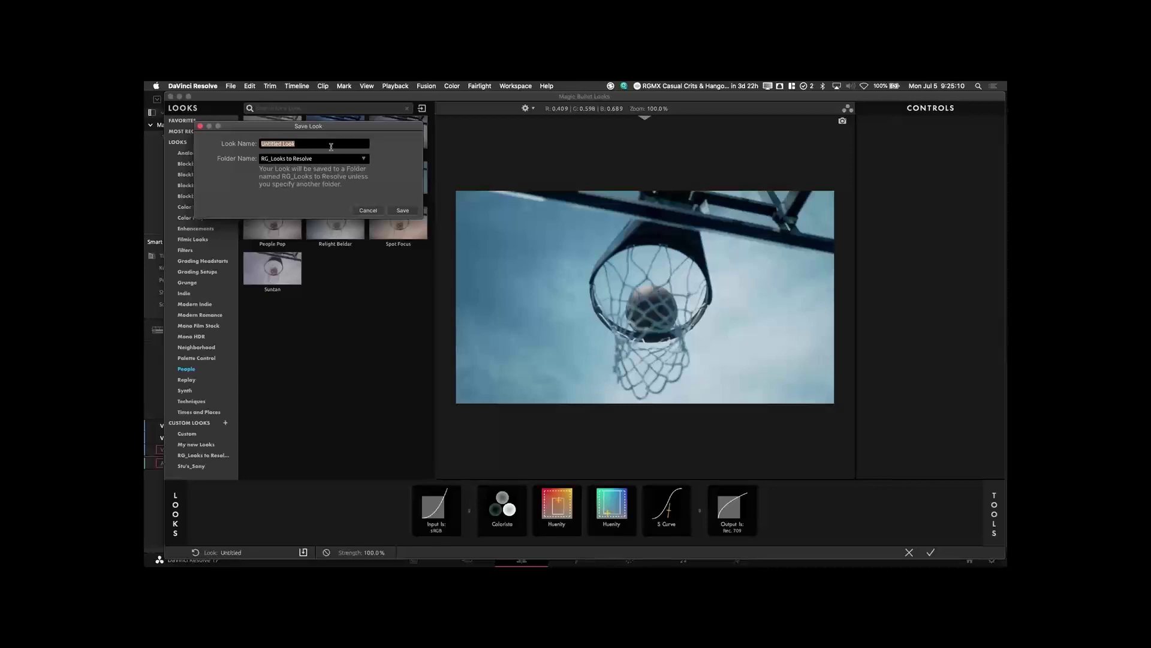
text(BBALL_1)
- Confirm the BBALL_1 save, clear all tools from the look, and show Blockbuster HDR looks
key(Return)
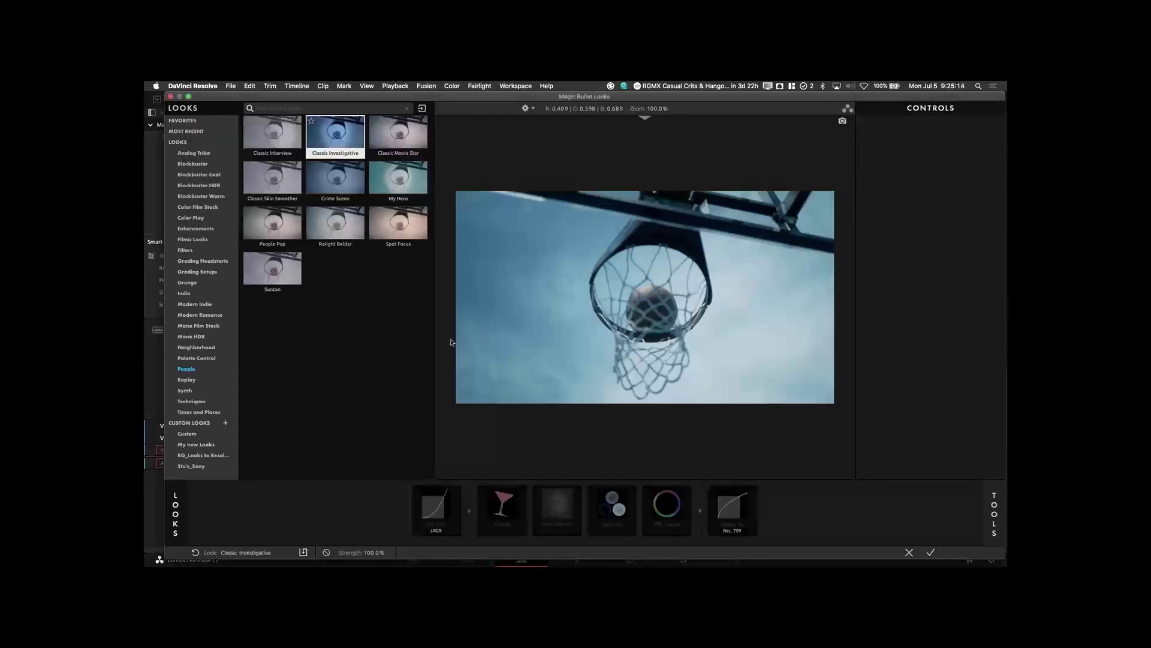
click(195, 552)
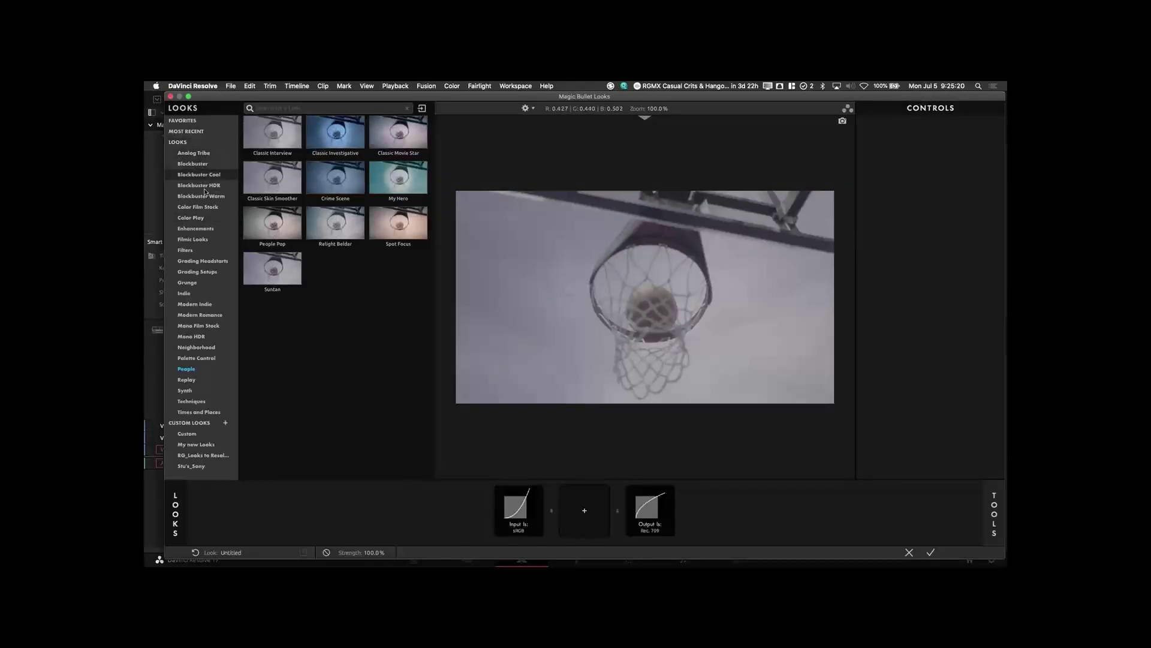
click(204, 186)
- Preview Leso, Blue Steel, Cooler Heads, Secret Salt and Repeat After, ending on Matryoshka
click(282, 178)
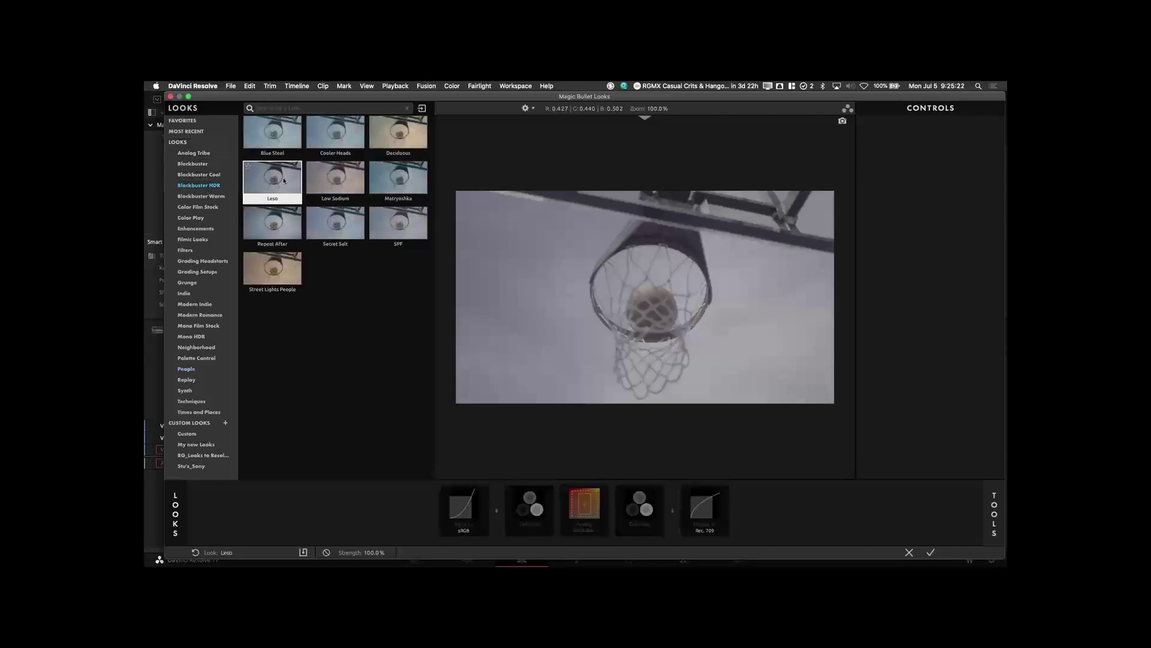
click(270, 147)
click(321, 133)
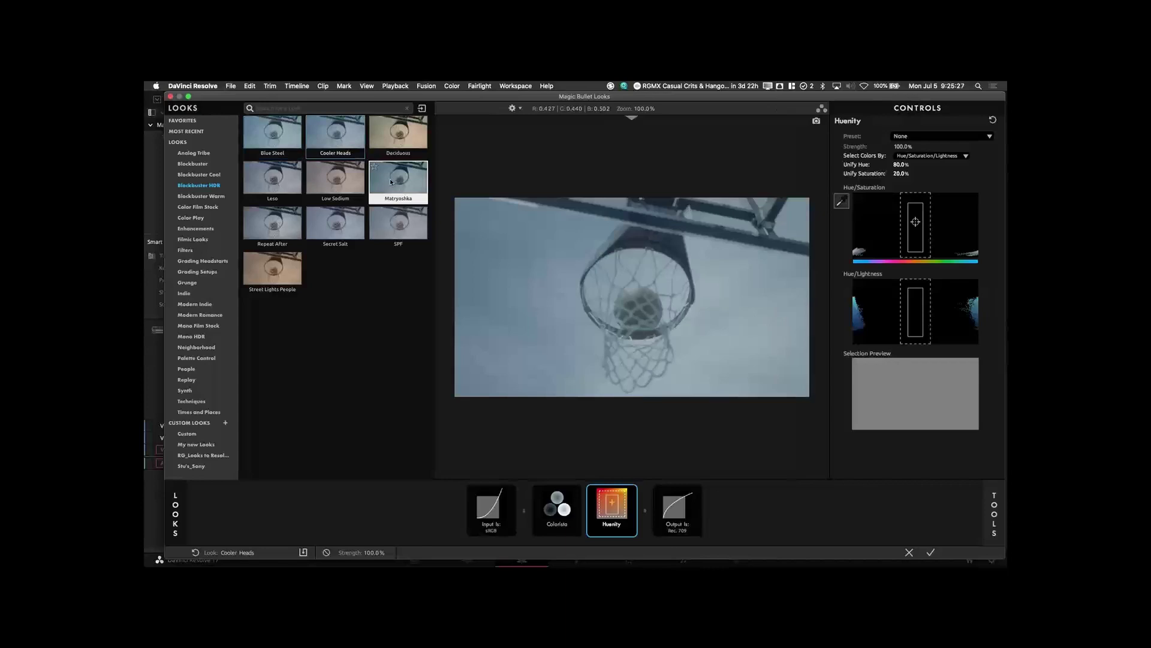
click(392, 184)
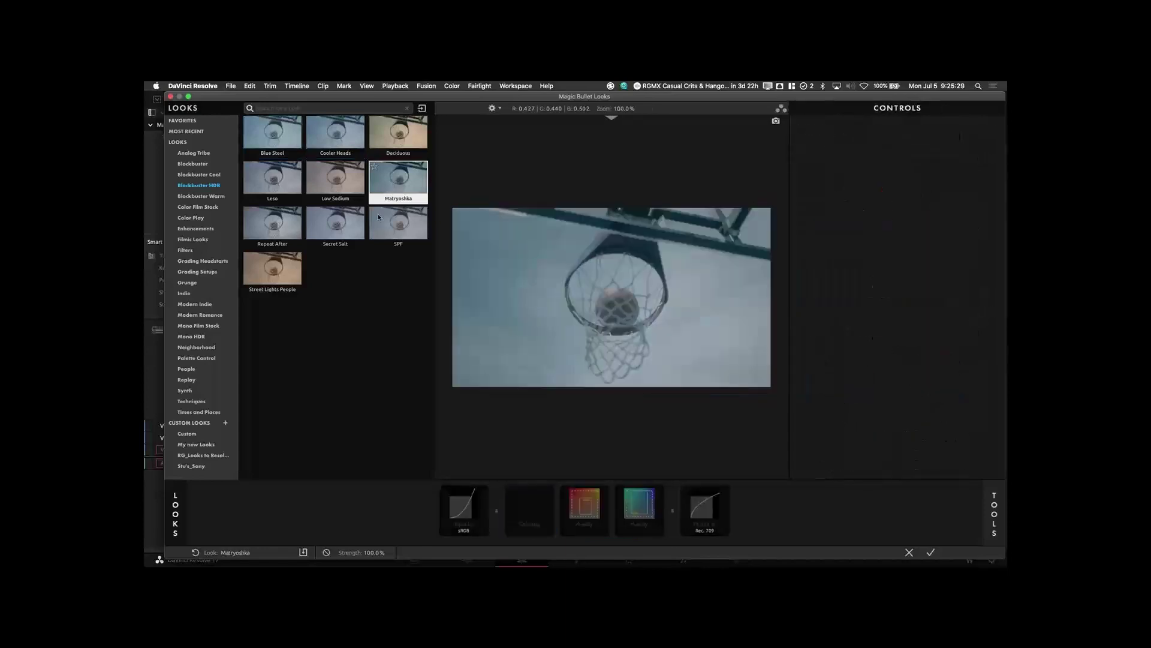
click(351, 227)
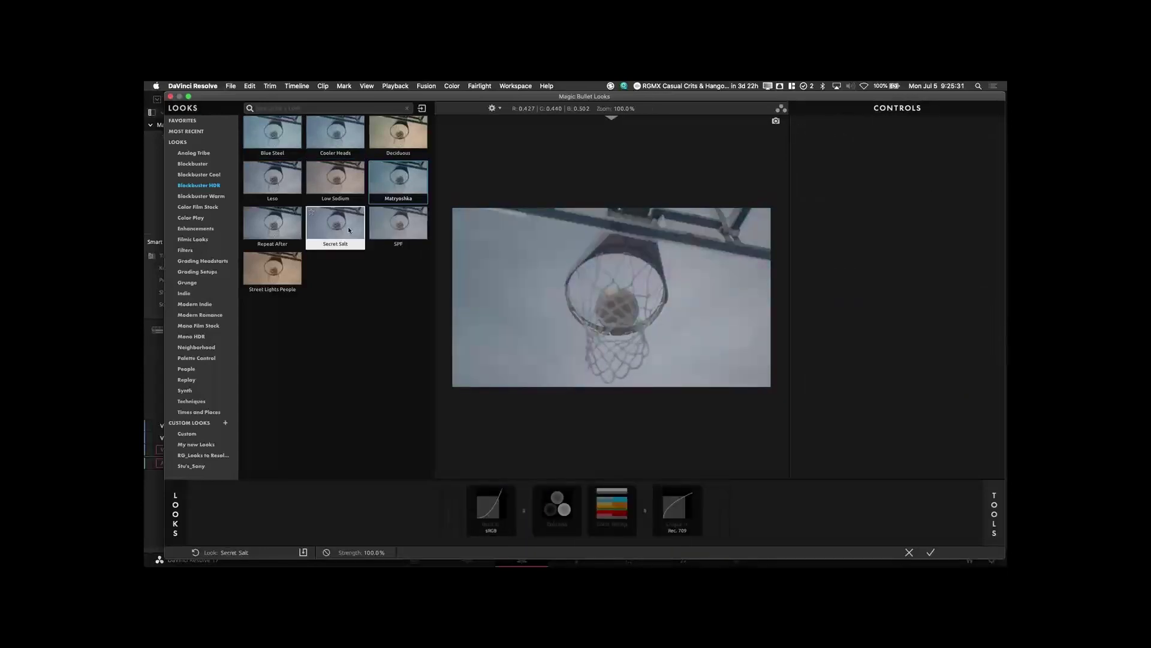
click(282, 231)
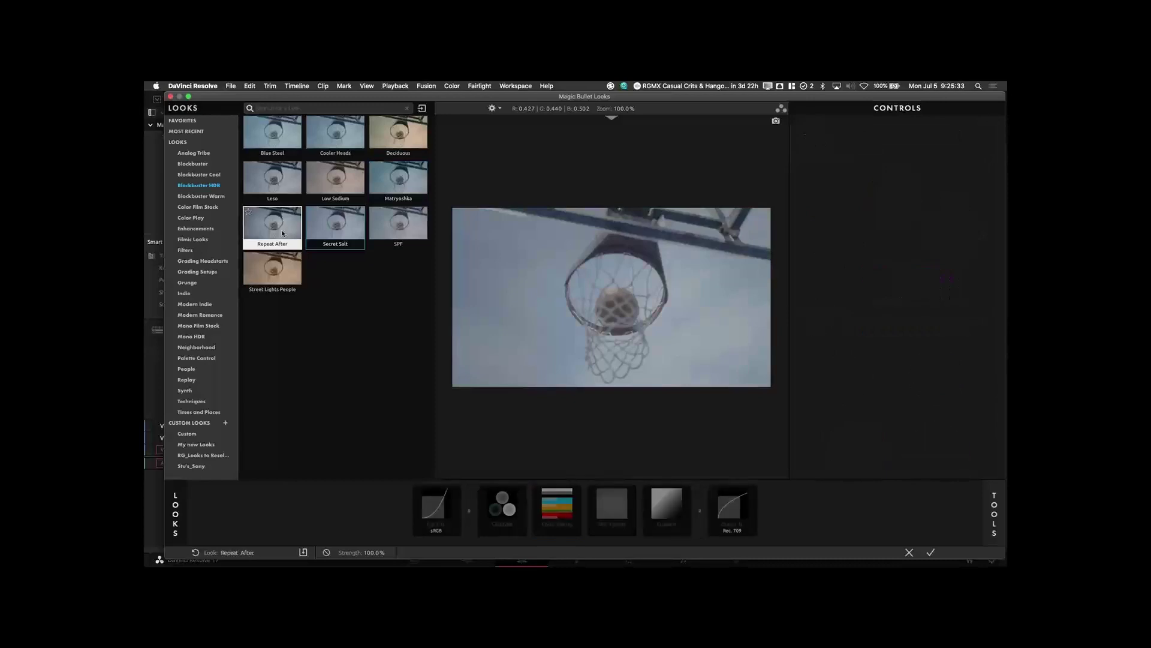
click(282, 182)
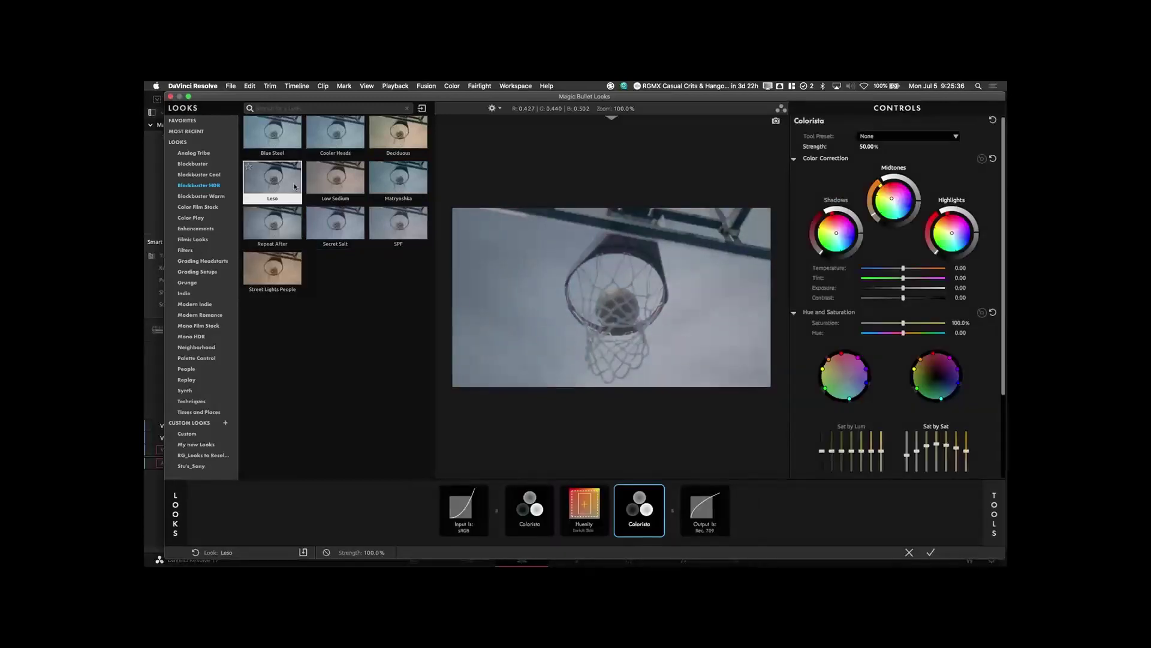
click(393, 175)
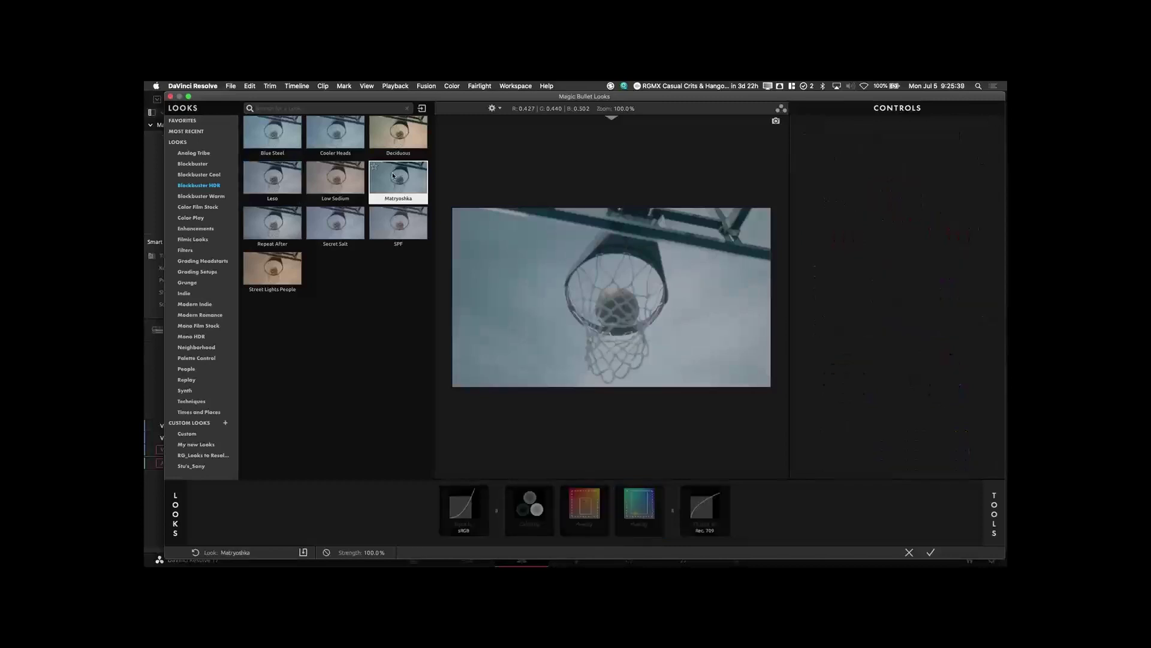
- Apply Low Sodium, then browse Color Film Stock, Grunge, Modern Indie, Mono Film Stock, Neighborhood, Palette Control
click(340, 185)
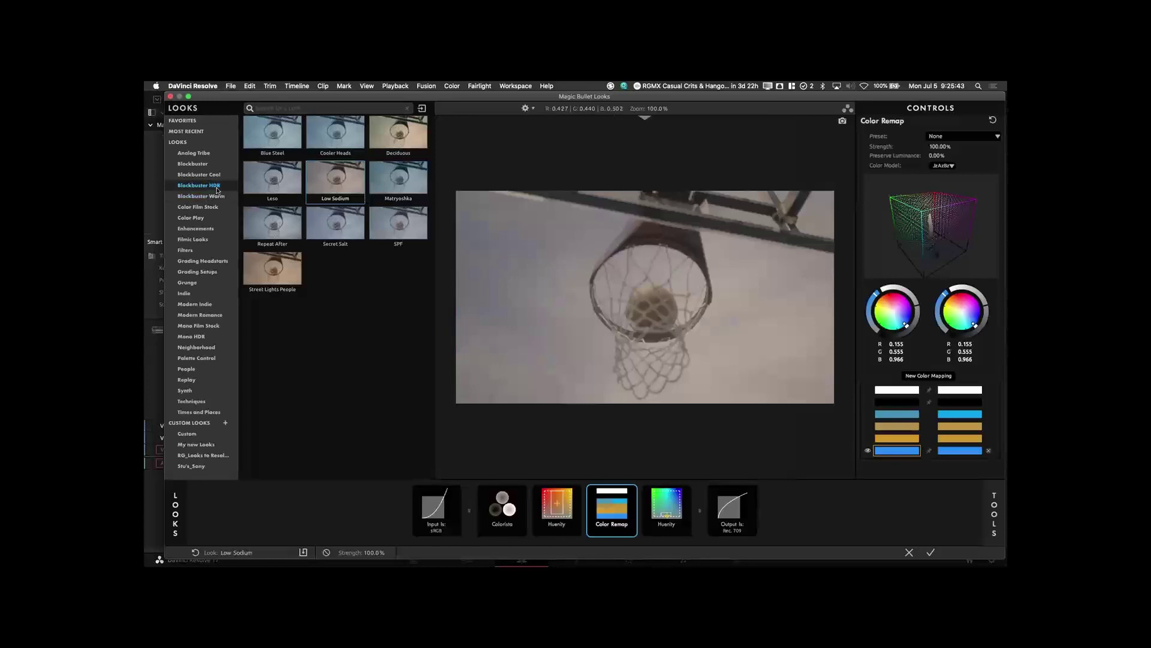
click(209, 208)
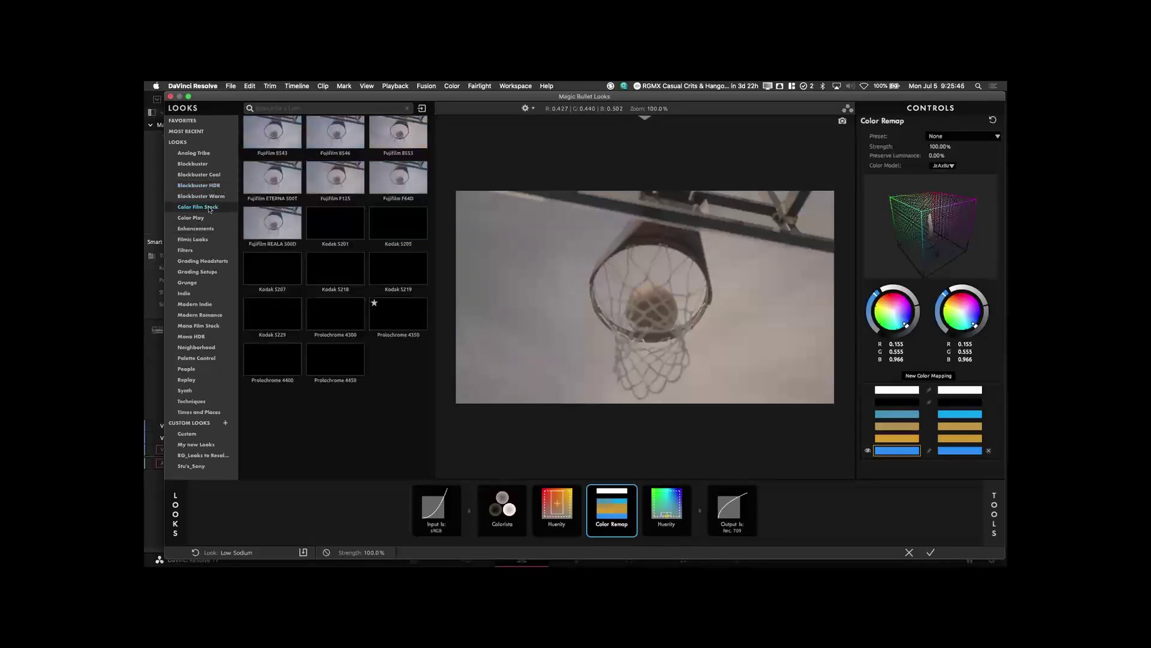
click(204, 283)
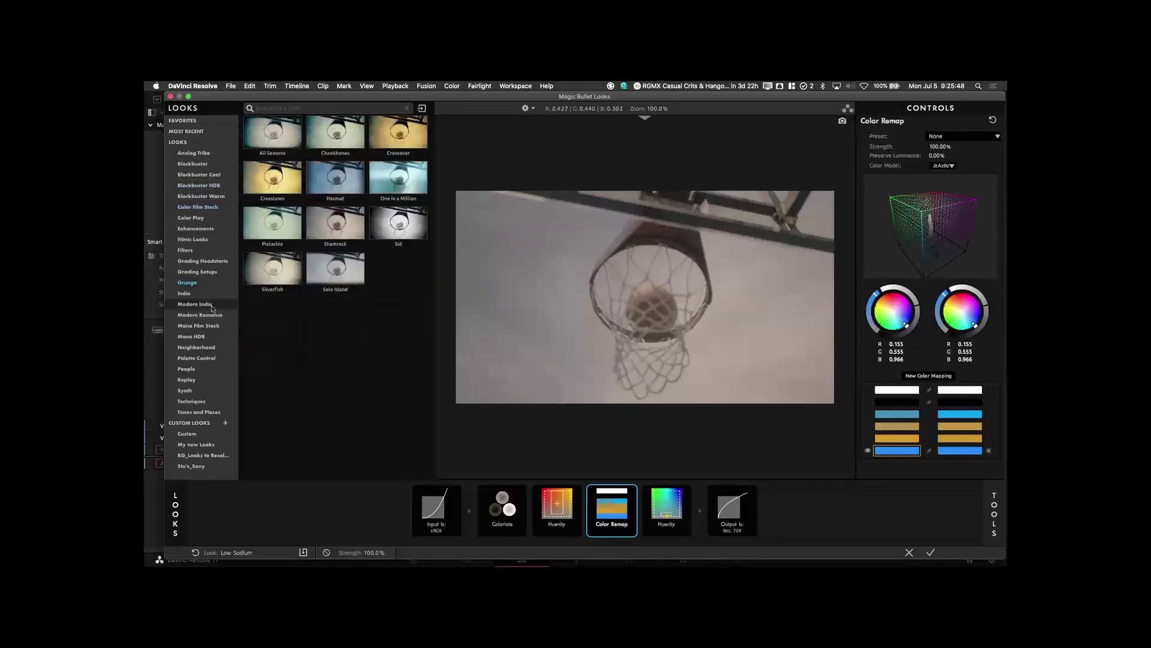
click(212, 304)
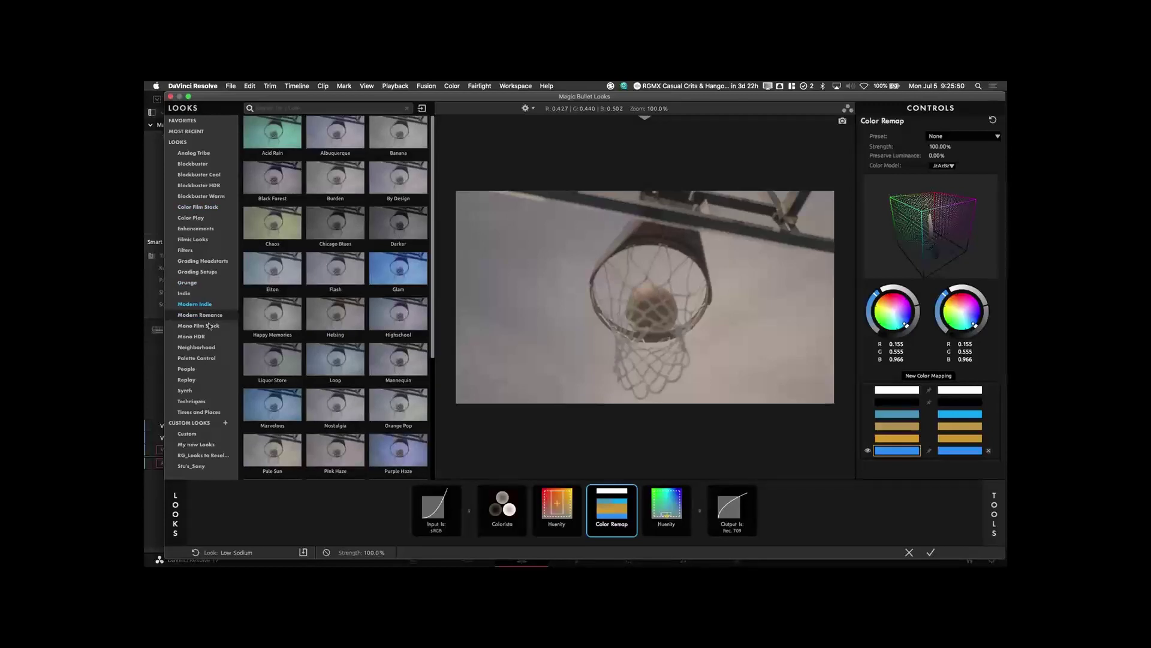
click(209, 326)
click(197, 347)
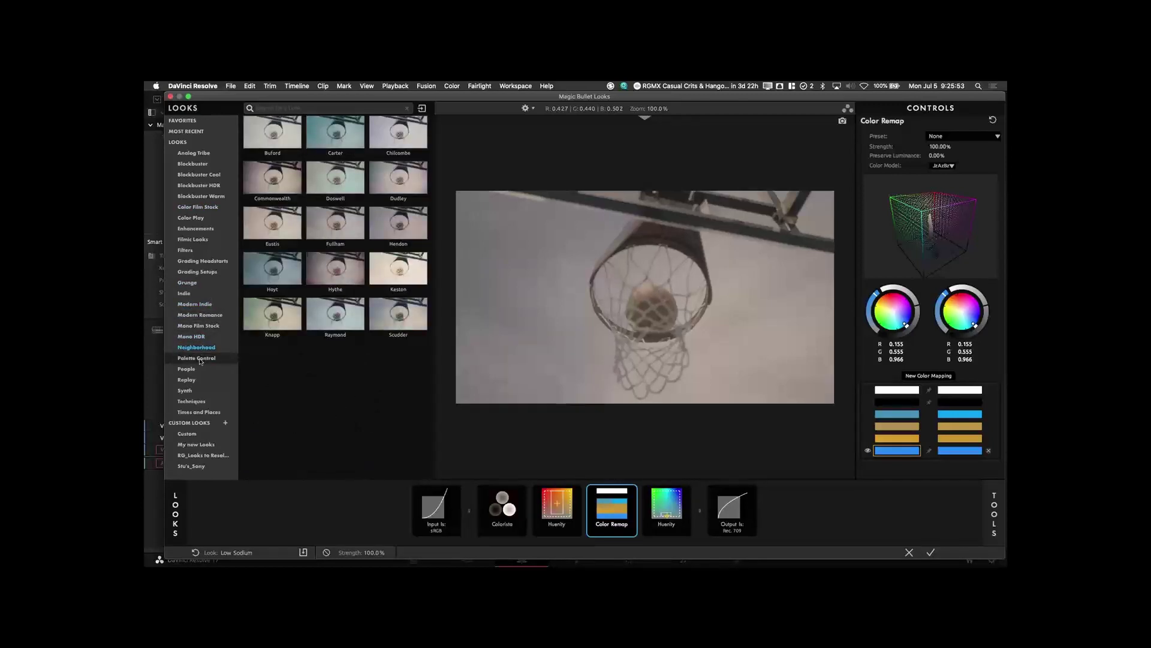
click(201, 360)
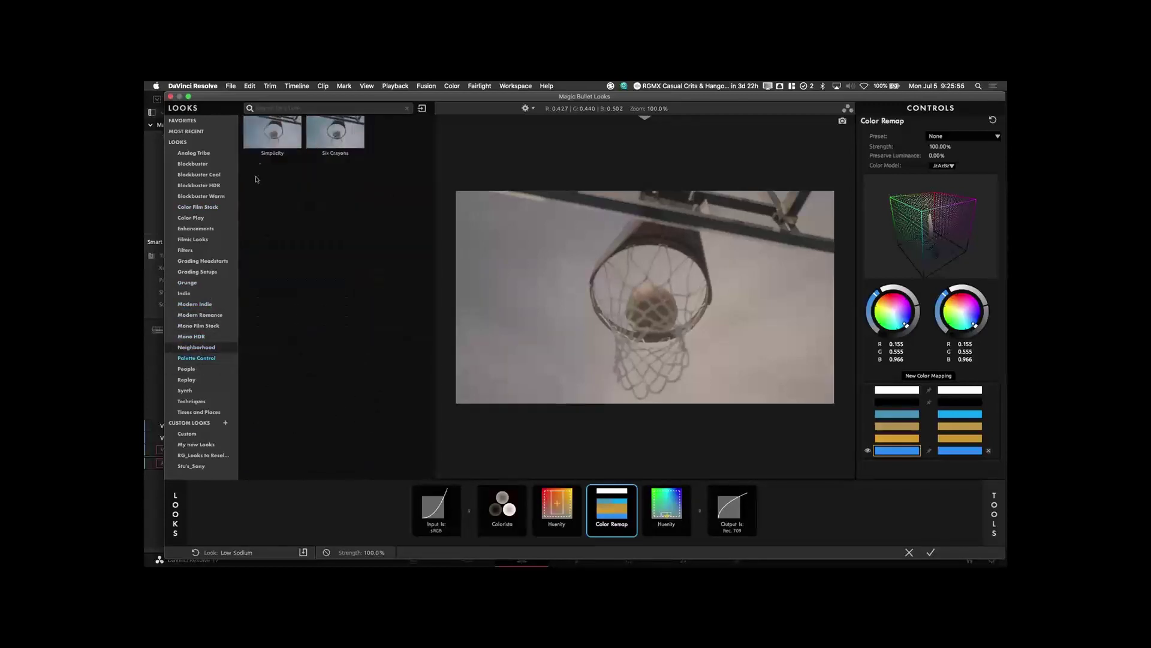
- Preview Simplicity, browse Replay and Techniques, and apply the Lowcon Hicon look
click(260, 146)
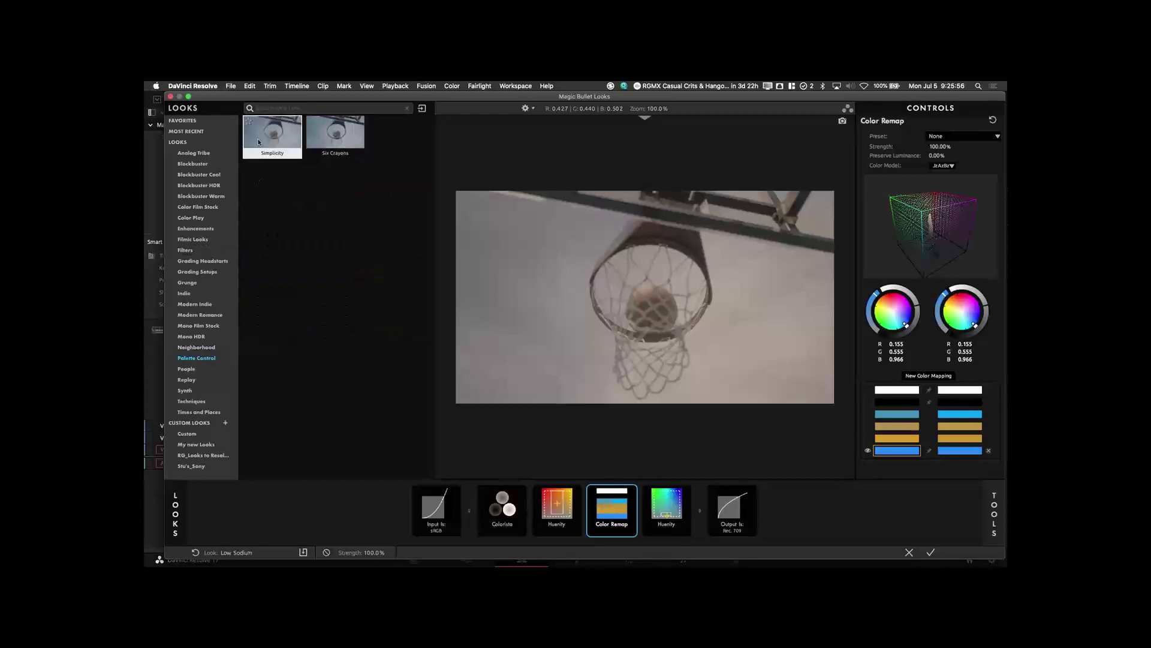
click(186, 379)
click(191, 400)
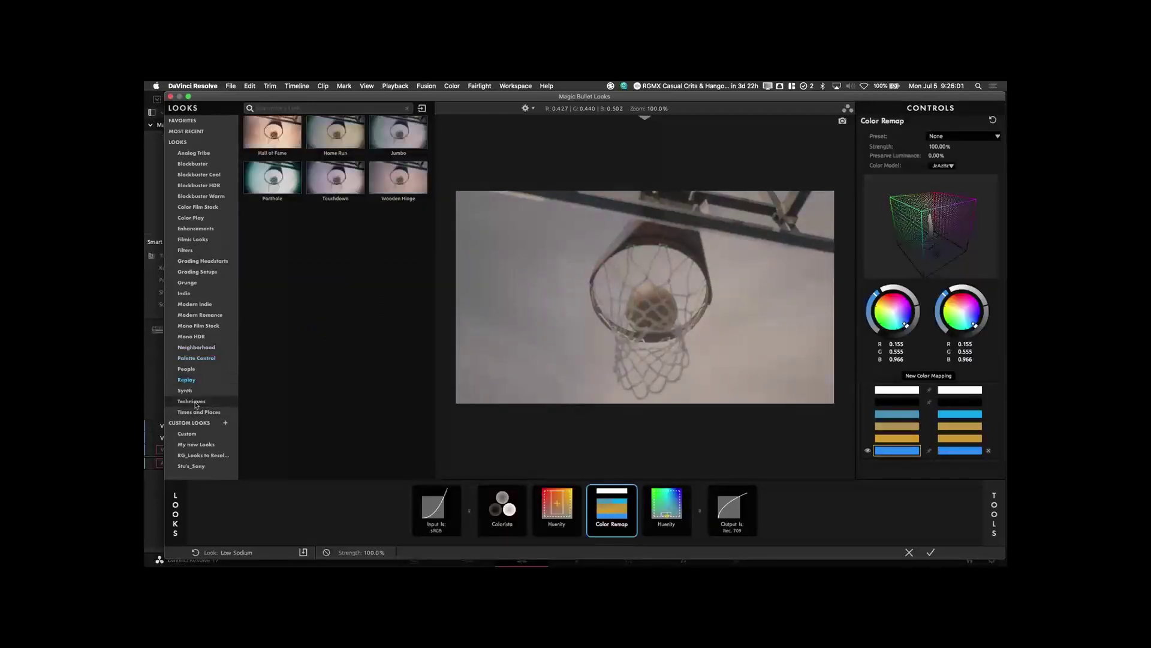
click(273, 224)
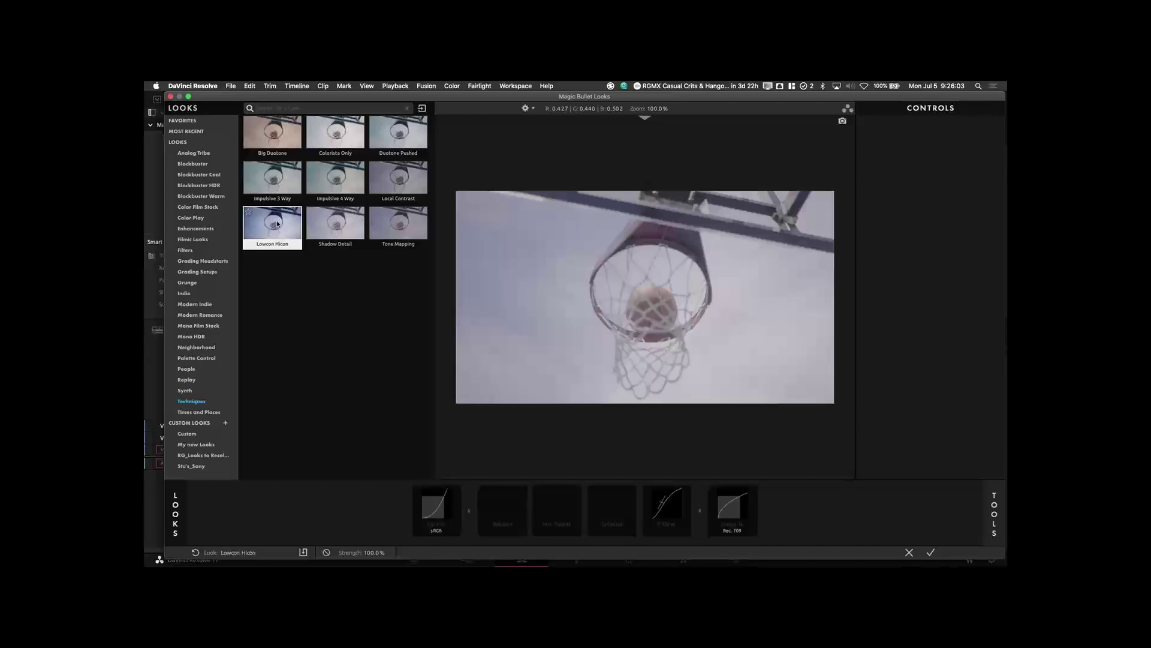
- In My new Looks, select Out of Focus POP and bring up its file options
click(206, 444)
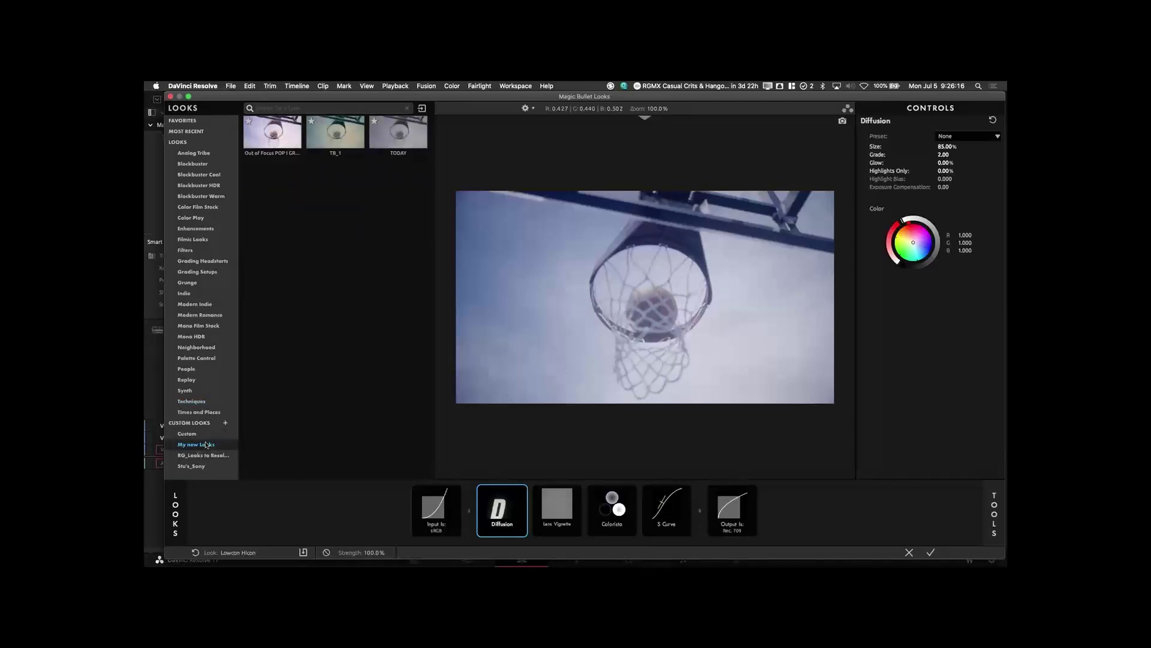
click(275, 135)
right_click(276, 137)
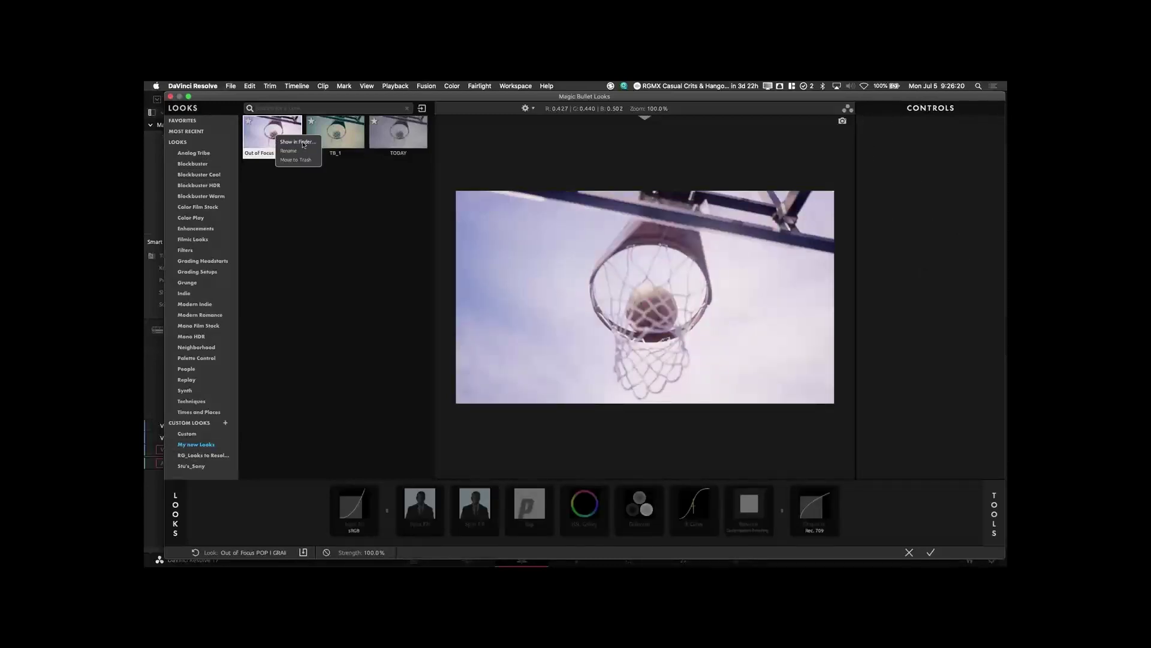
- Show the Out of Focus POP look file in Finder and go up to Presets
click(305, 144)
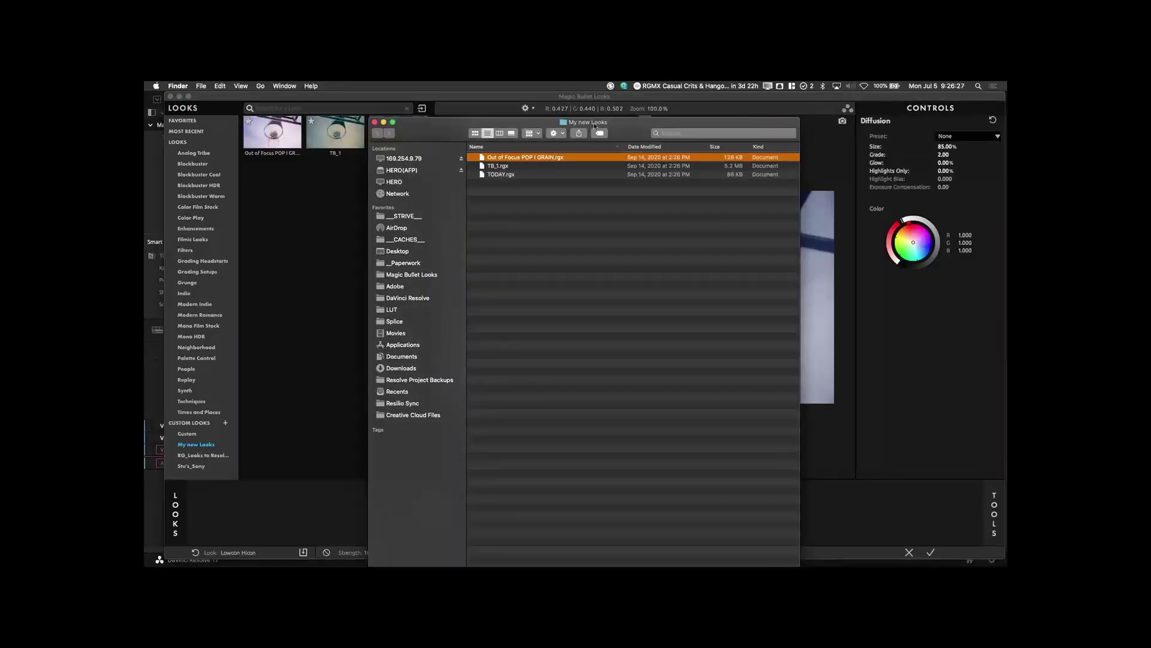
super+click(592, 123)
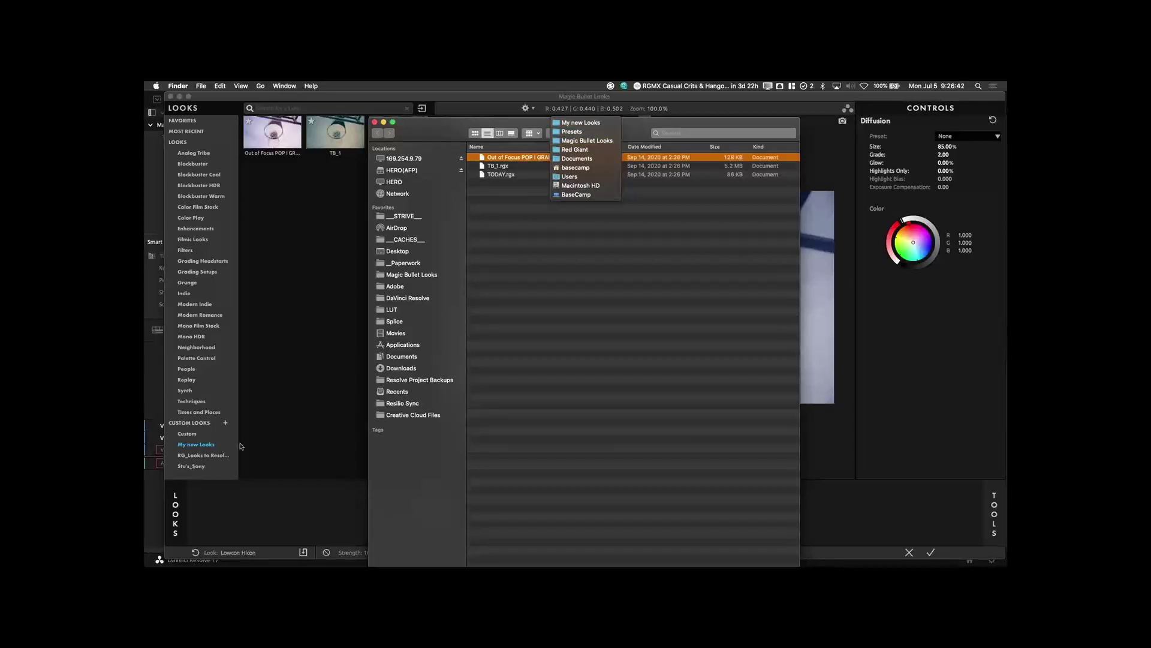
click(587, 133)
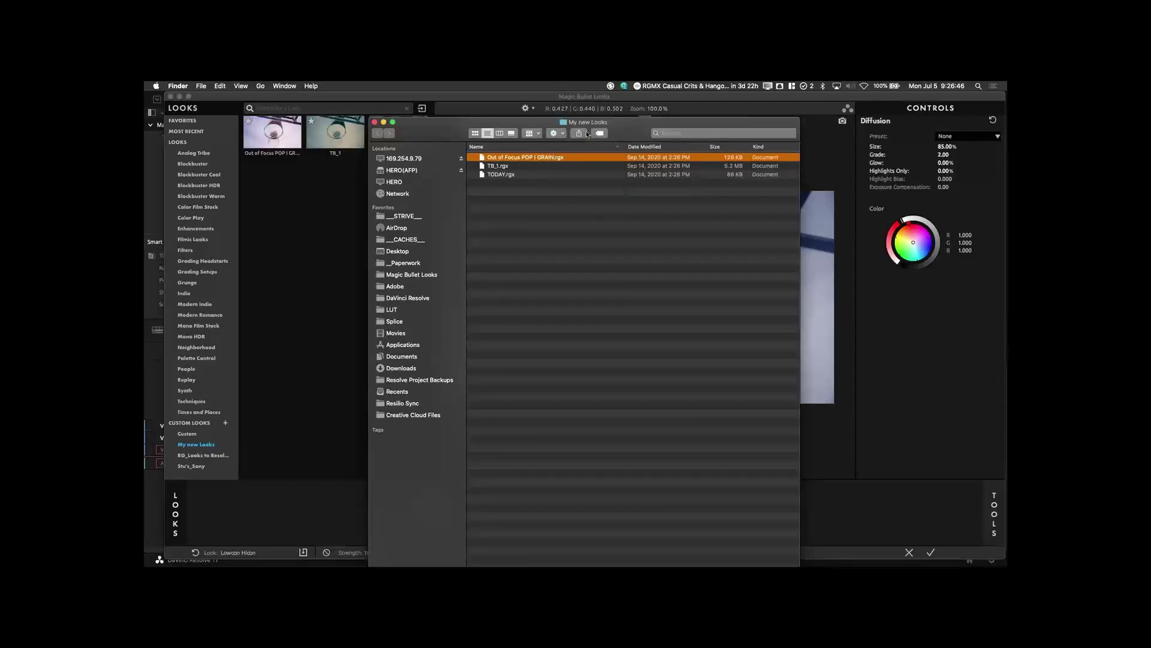
- Collapse Custom, My new Looks and RG_Looks to Resolve after spotting BBALL_1, then close Finder
click(472, 157)
click(472, 166)
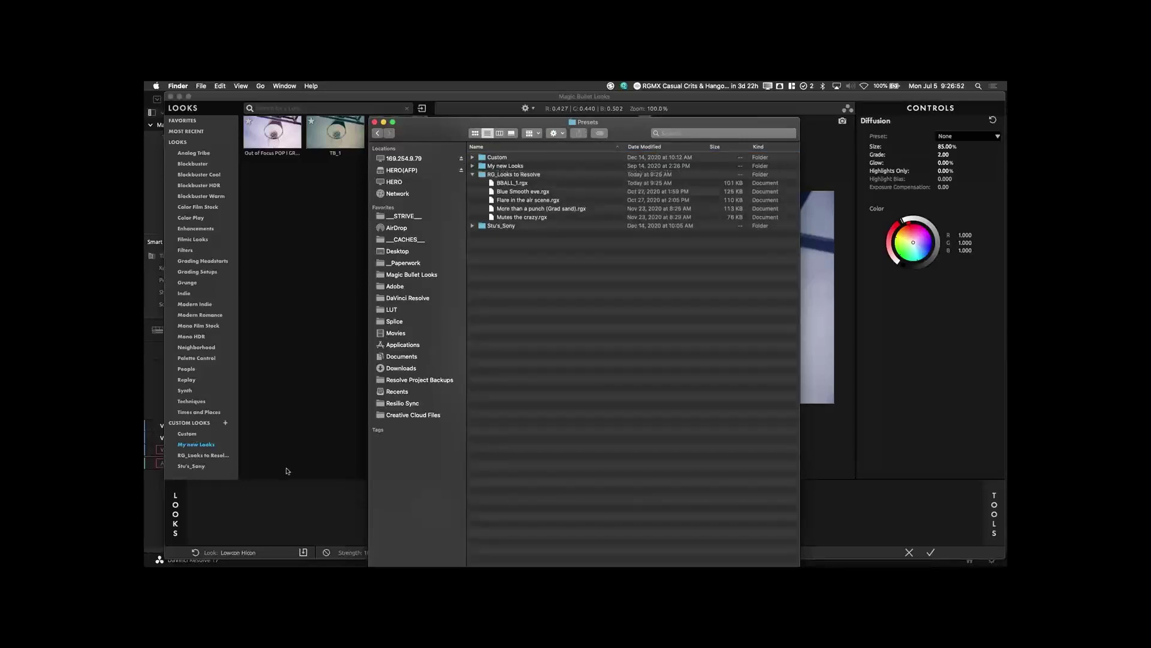
click(472, 175)
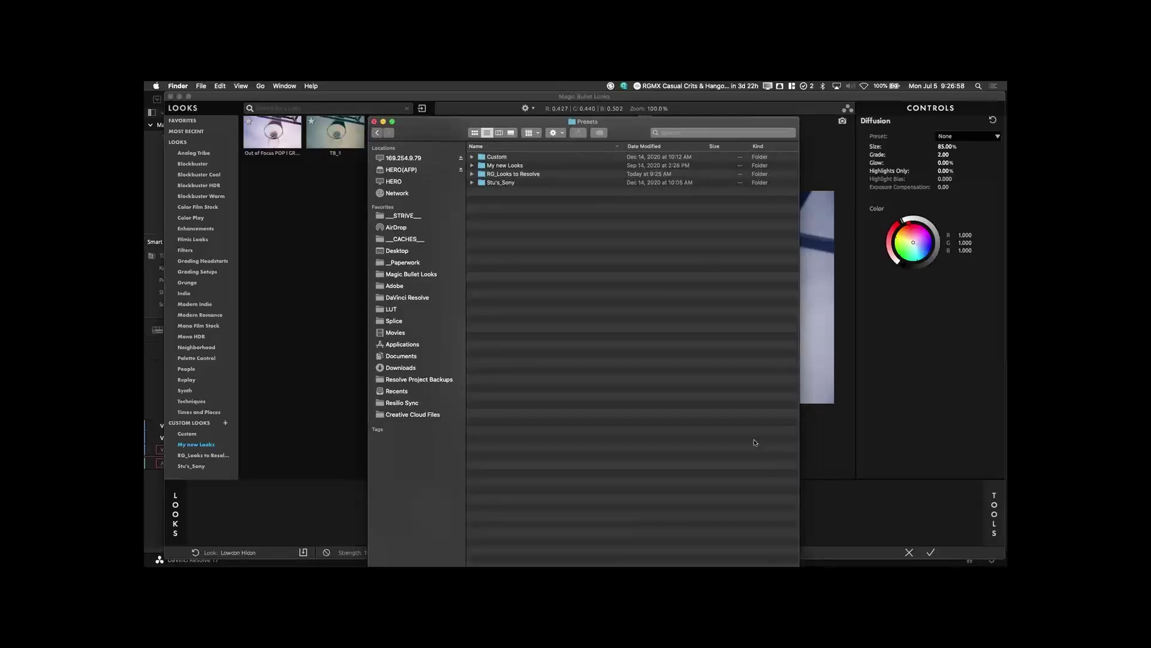
click(374, 122)
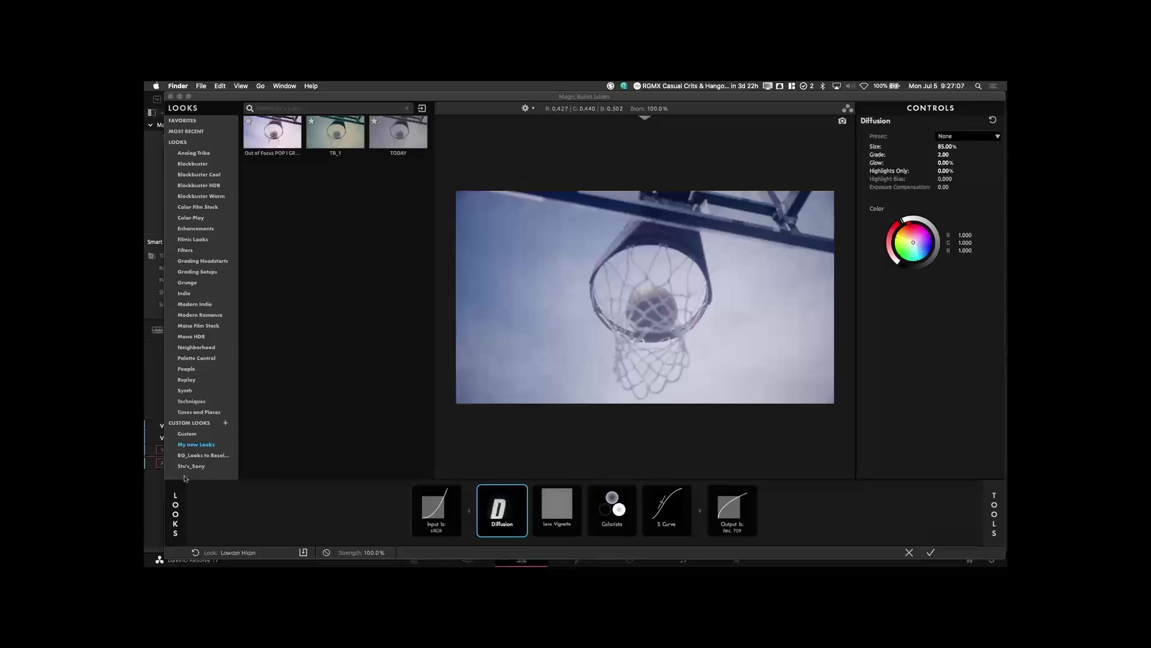
- Browse the custom collections, apply BBALL_1, and accept the look back into Resolve
click(198, 435)
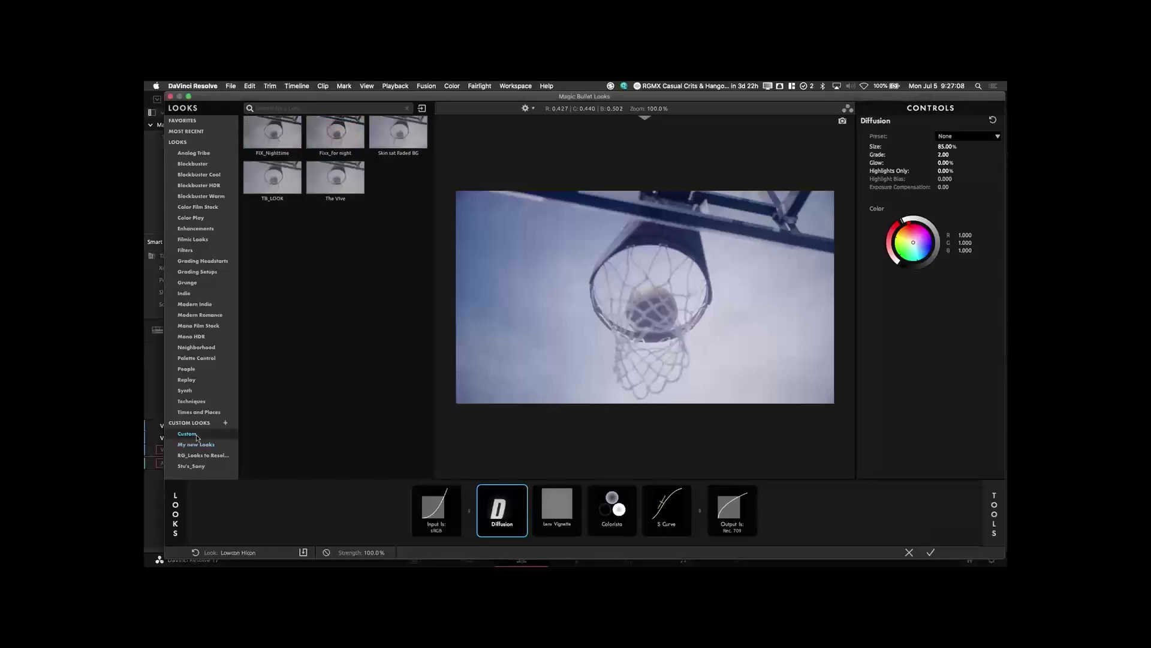
click(196, 444)
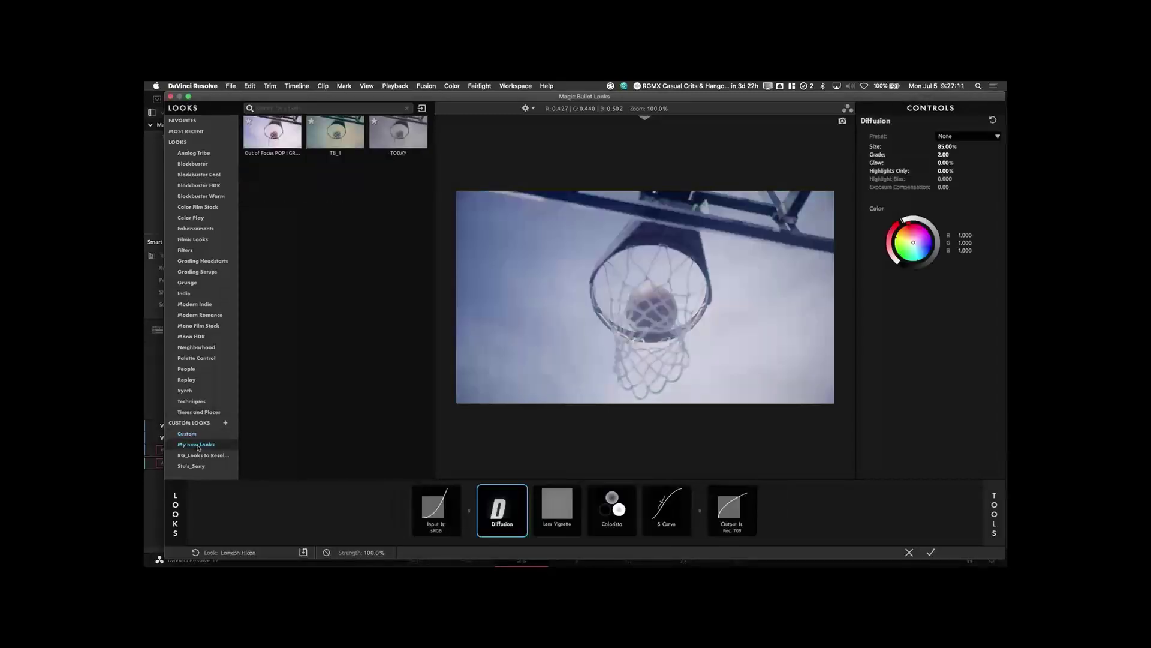
click(198, 456)
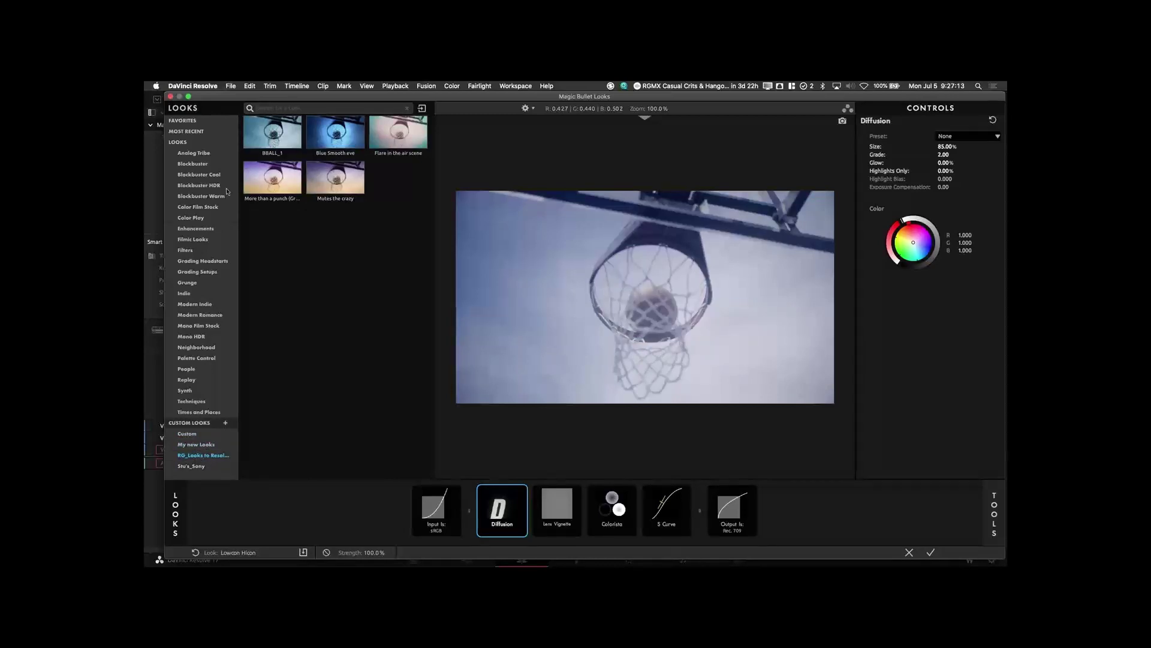
click(266, 147)
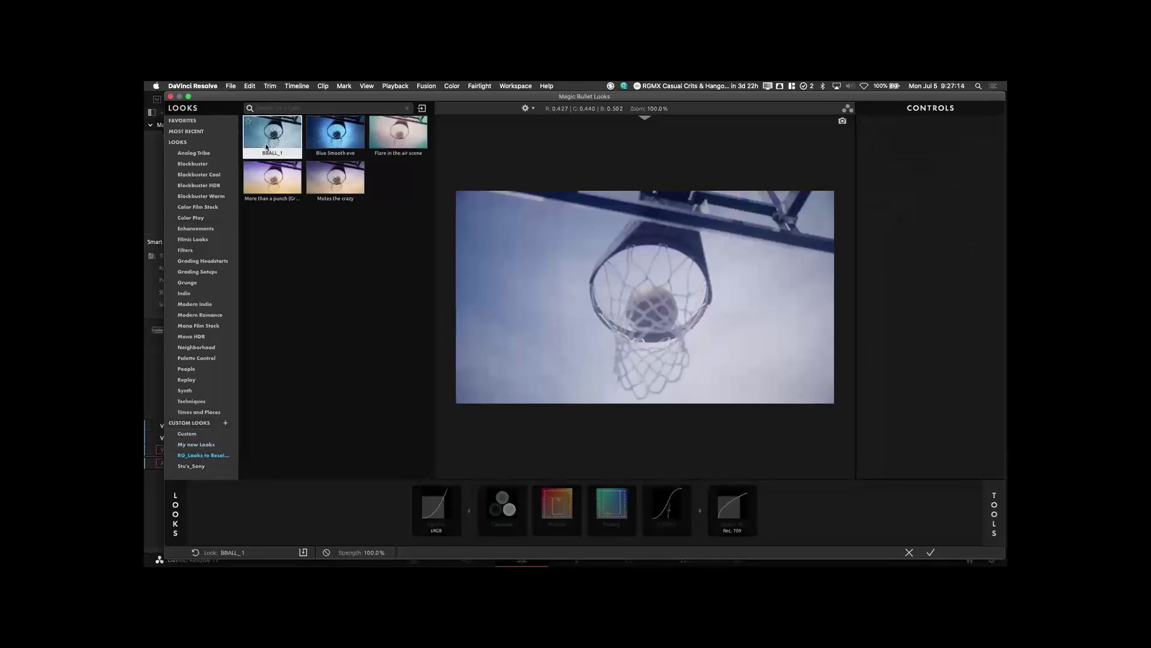
click(930, 552)
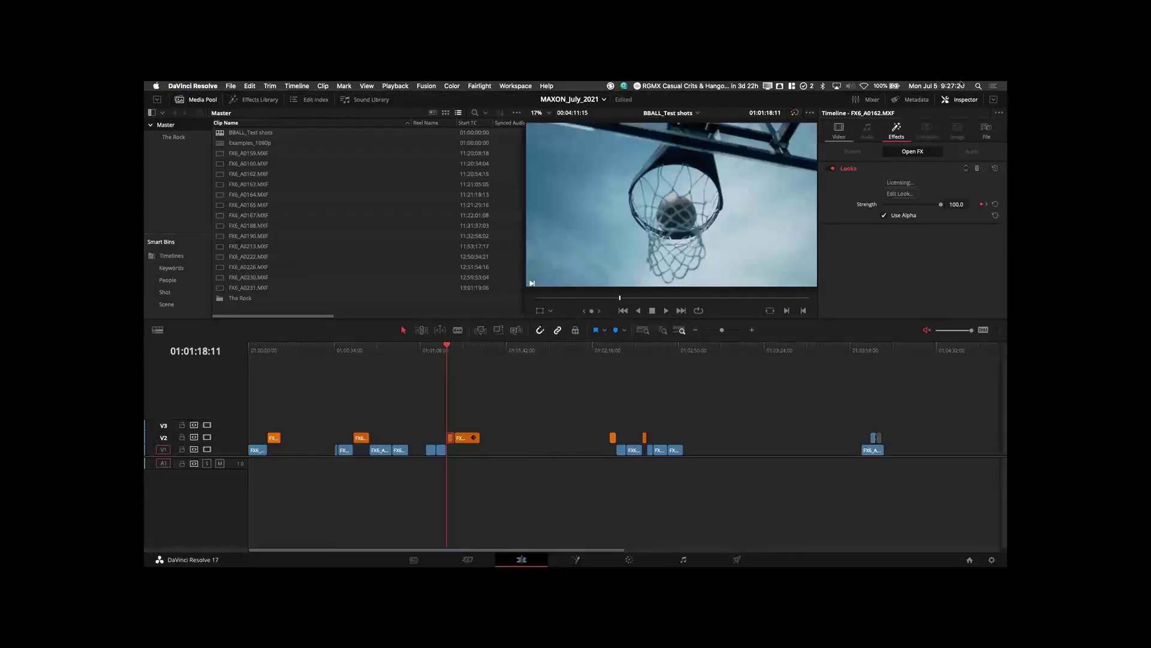
- Delete the Looks effect, save with Cmd+S, and add serial node 02 on the Color page
click(979, 169)
key(super+s)
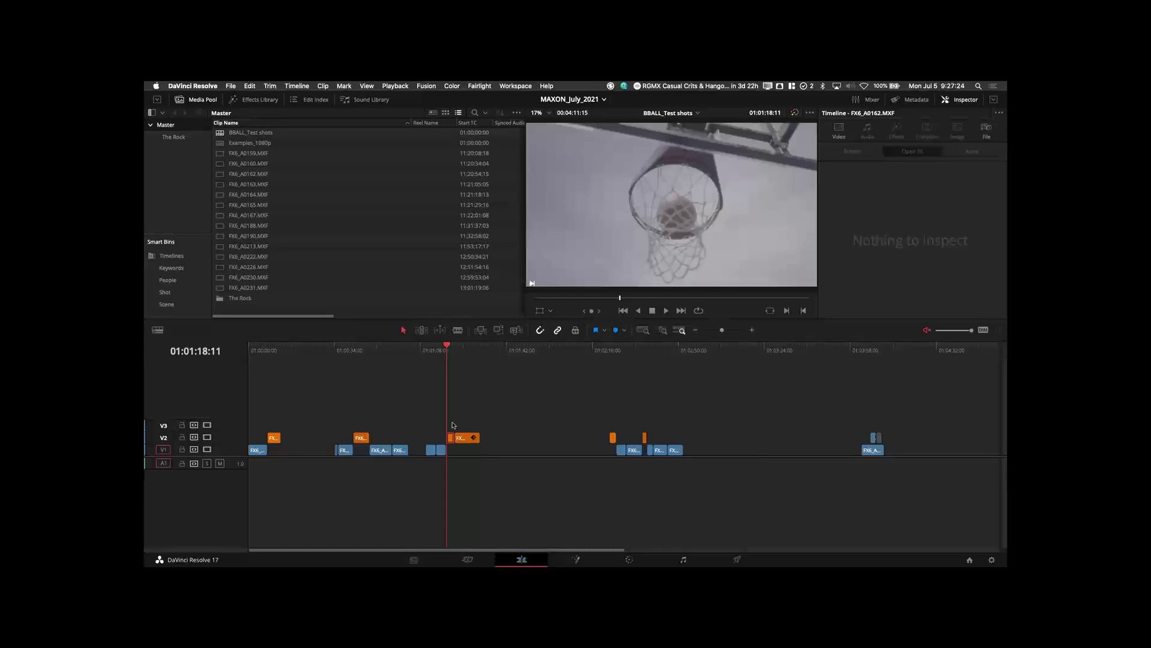
click(629, 562)
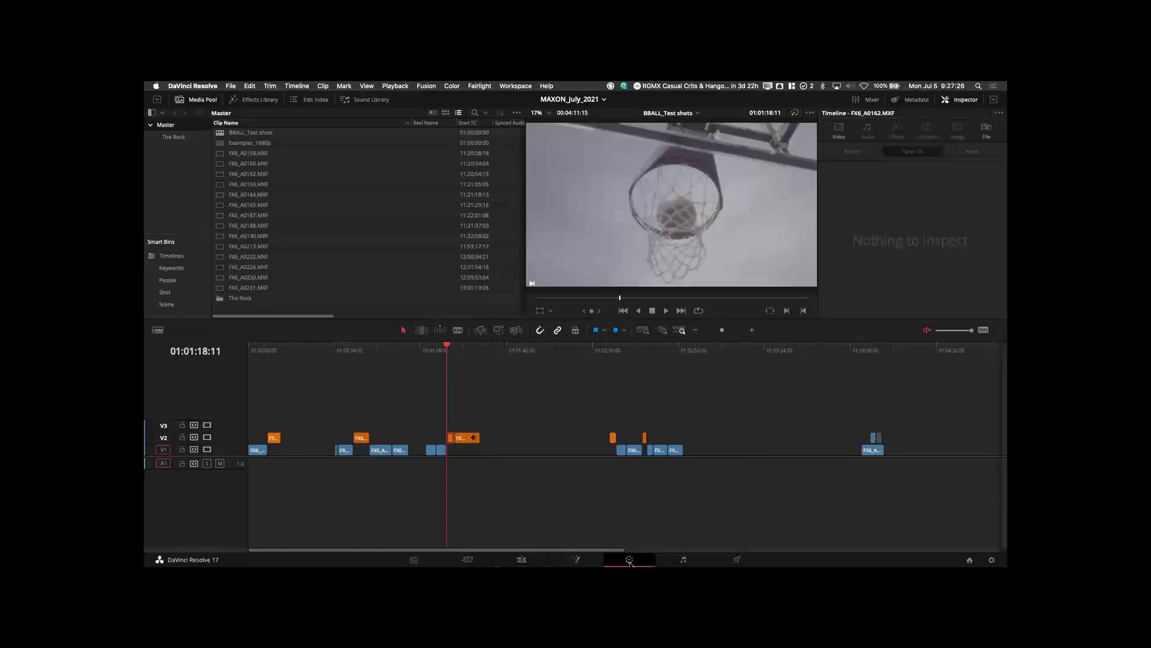
key(alt+s)
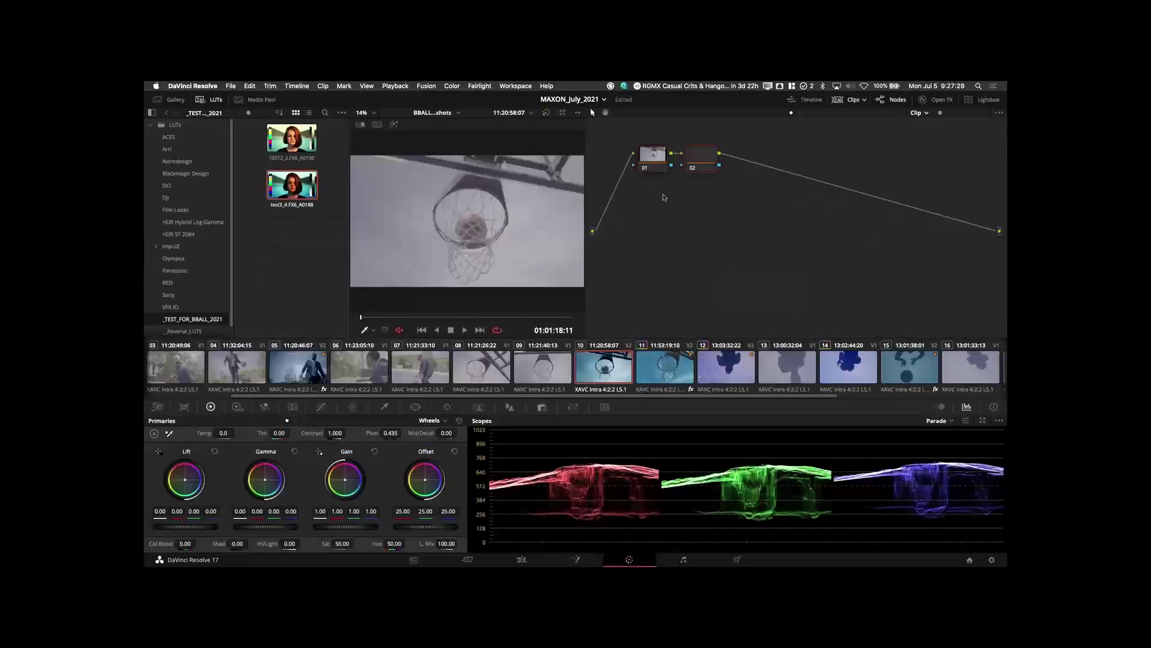
drag(684, 165, 722, 179)
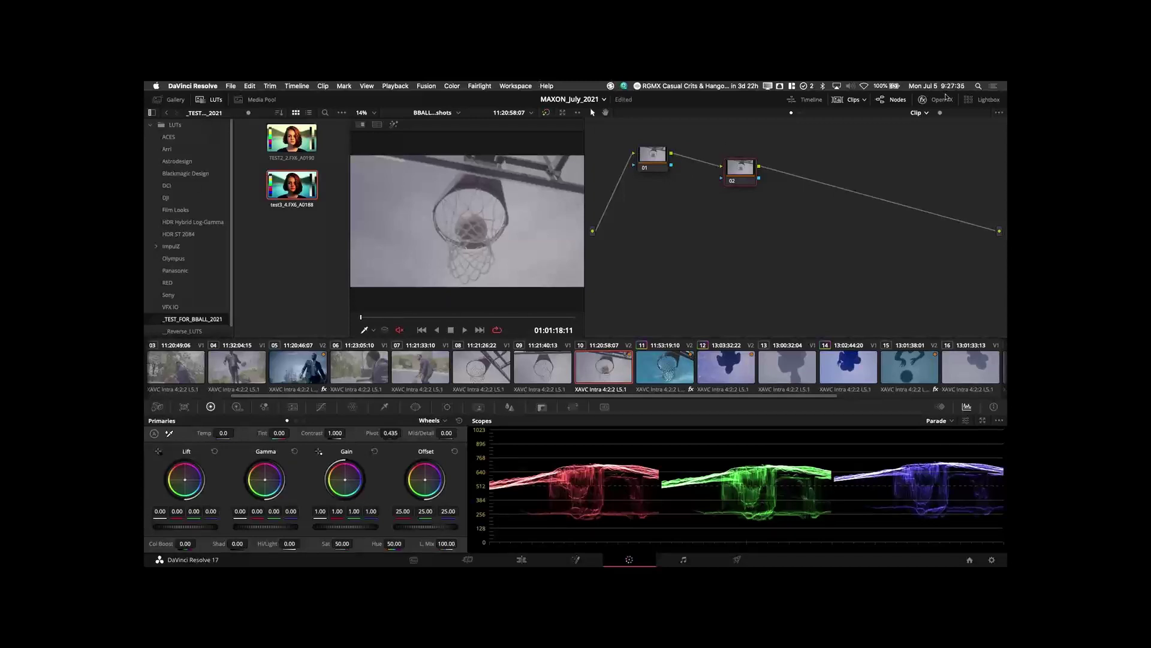
- Search the Open FX library for 'look' and drag the Looks effect onto node 02
click(945, 97)
scroll(930, 229, down, 5)
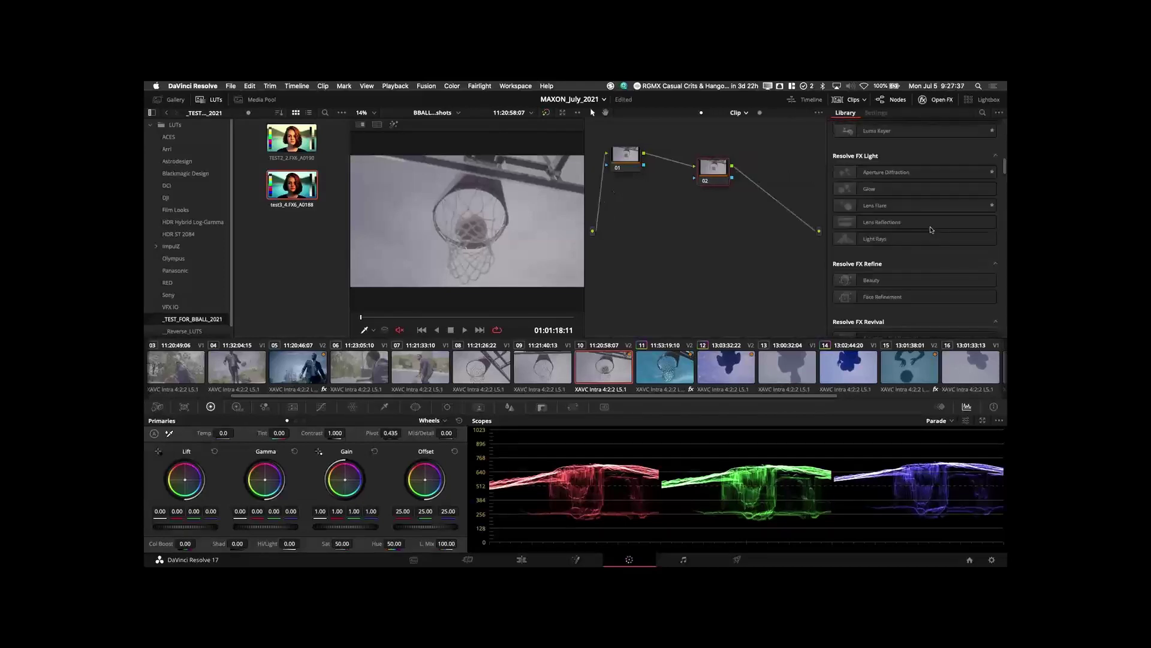
scroll(930, 229, down, 5)
scroll(928, 229, down, 5)
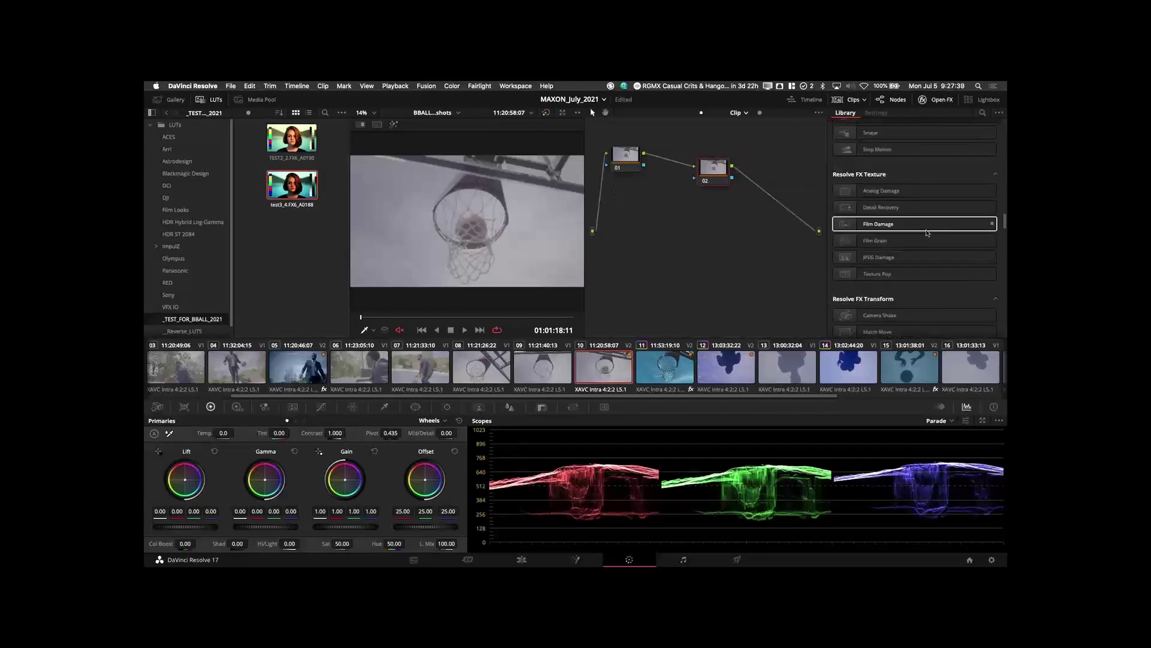
scroll(954, 192, down, 5)
click(982, 113)
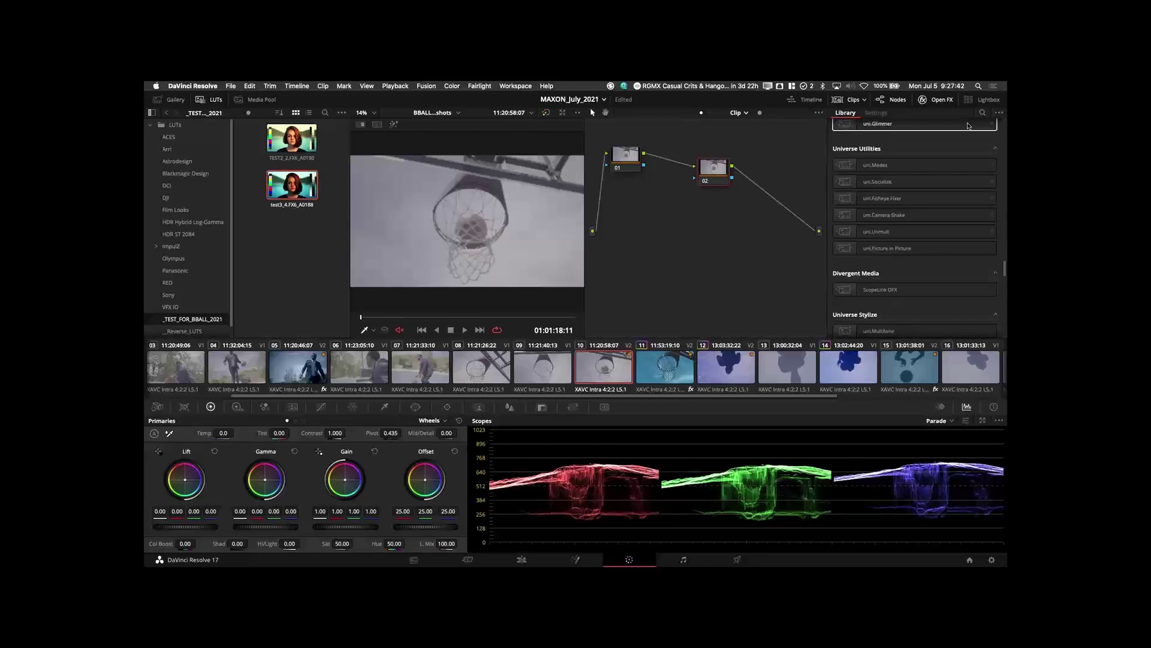
text(look)
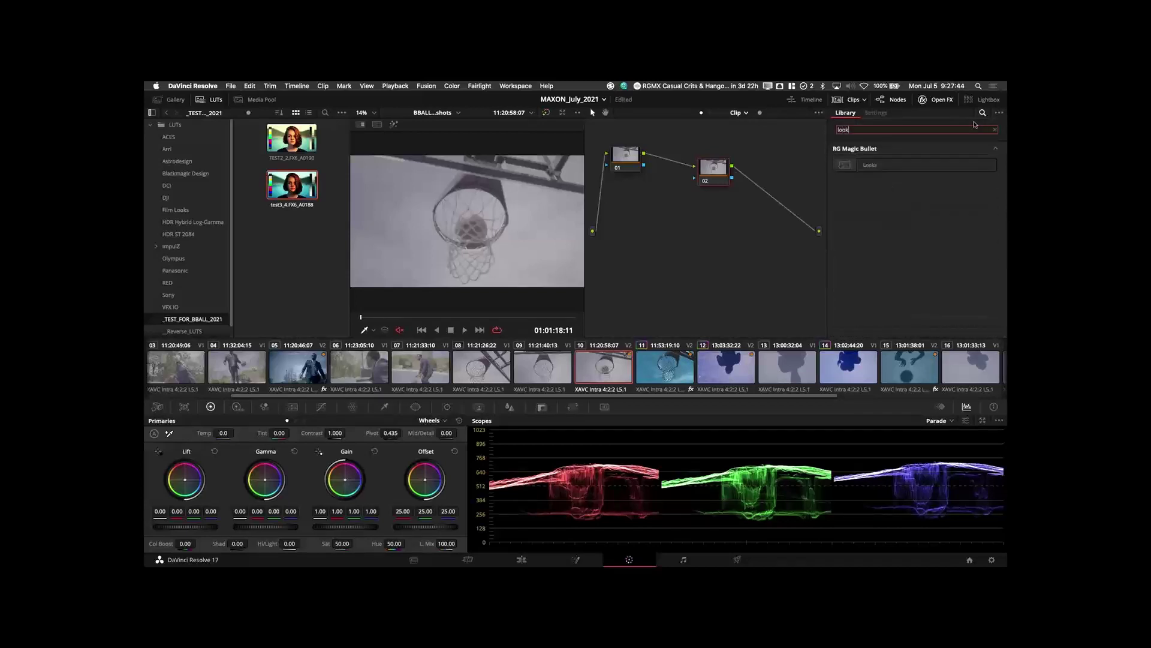
click(844, 167)
drag(843, 167, 713, 169)
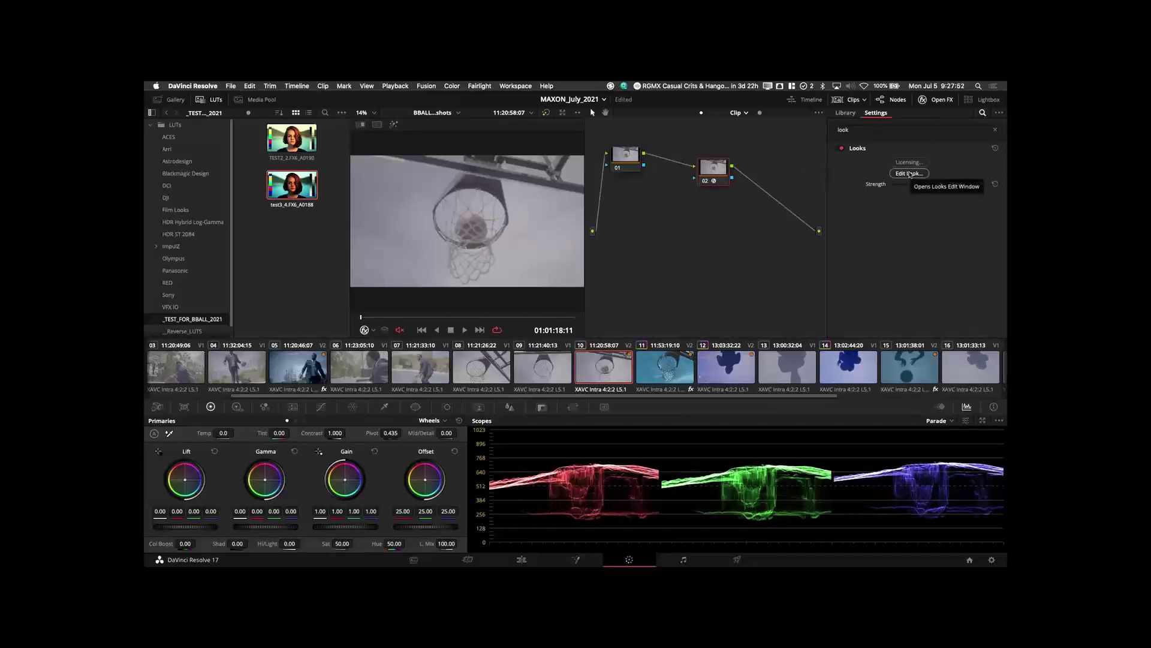
- Open Edit Look from node 02, apply BBALL_1, and view the Favorites collection
click(909, 173)
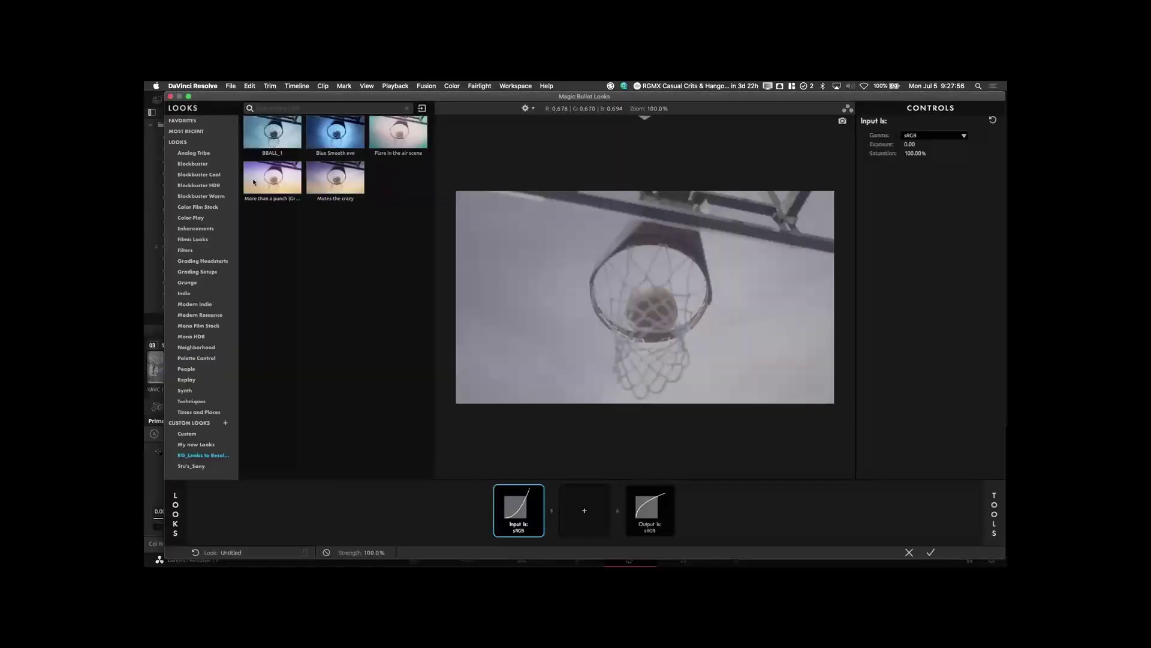
click(269, 146)
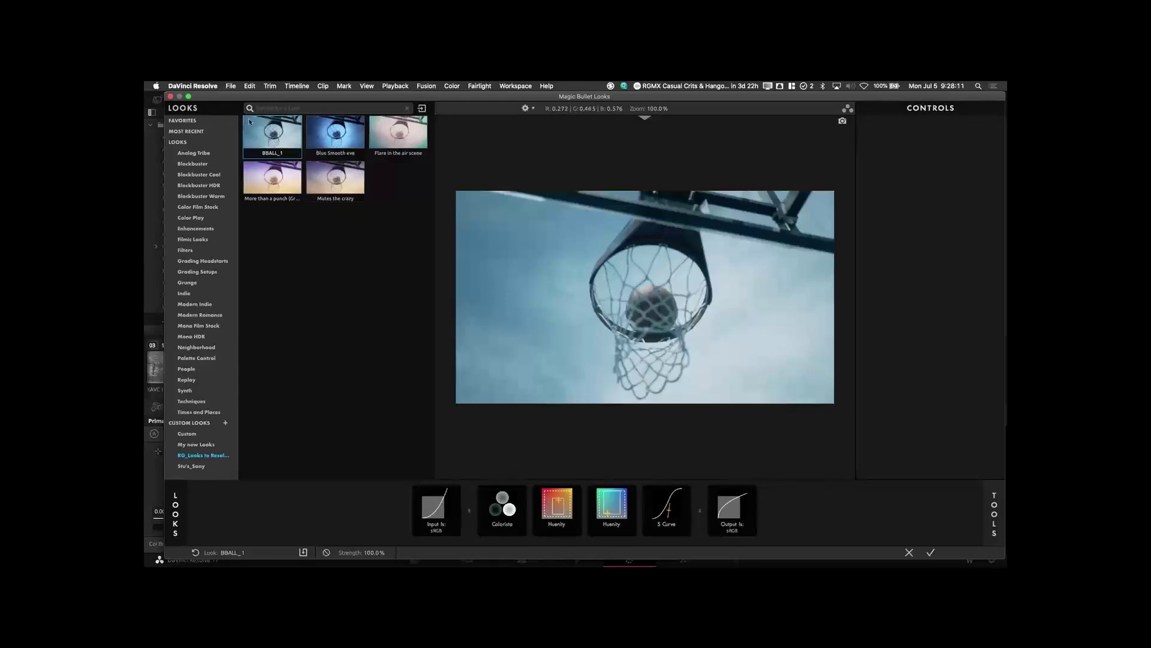
mouse_move(247, 124)
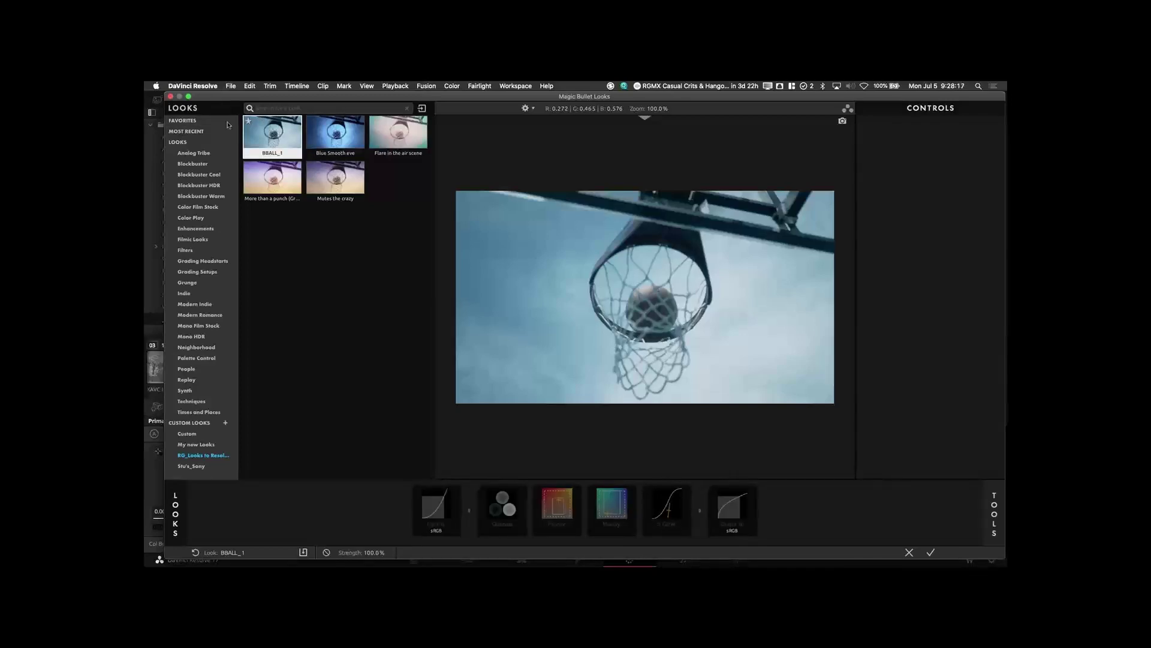
click(200, 123)
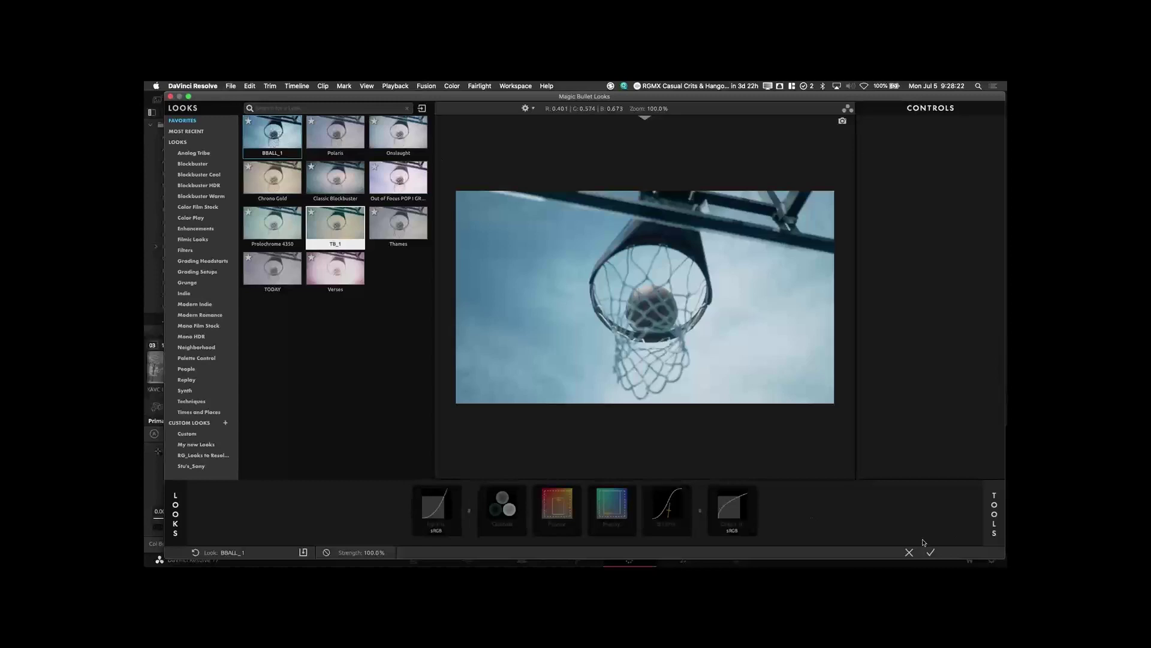
- Try Log and Rec. 709 input gamma, settle on sRGB, check output gamma, and accept the look
click(438, 512)
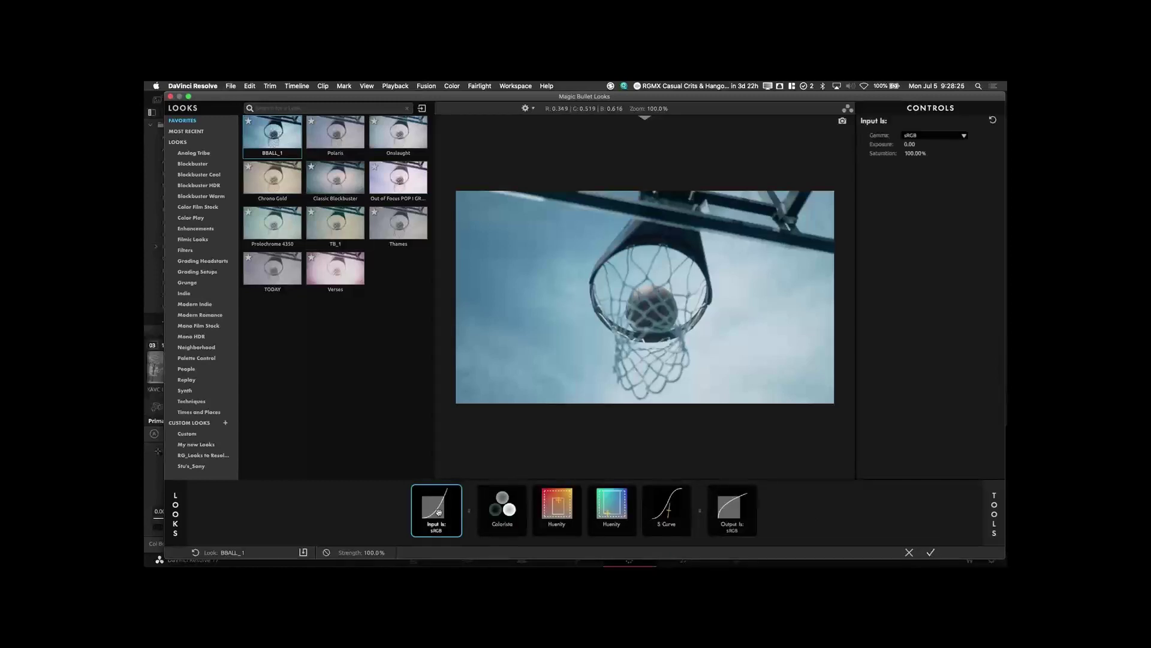
click(927, 136)
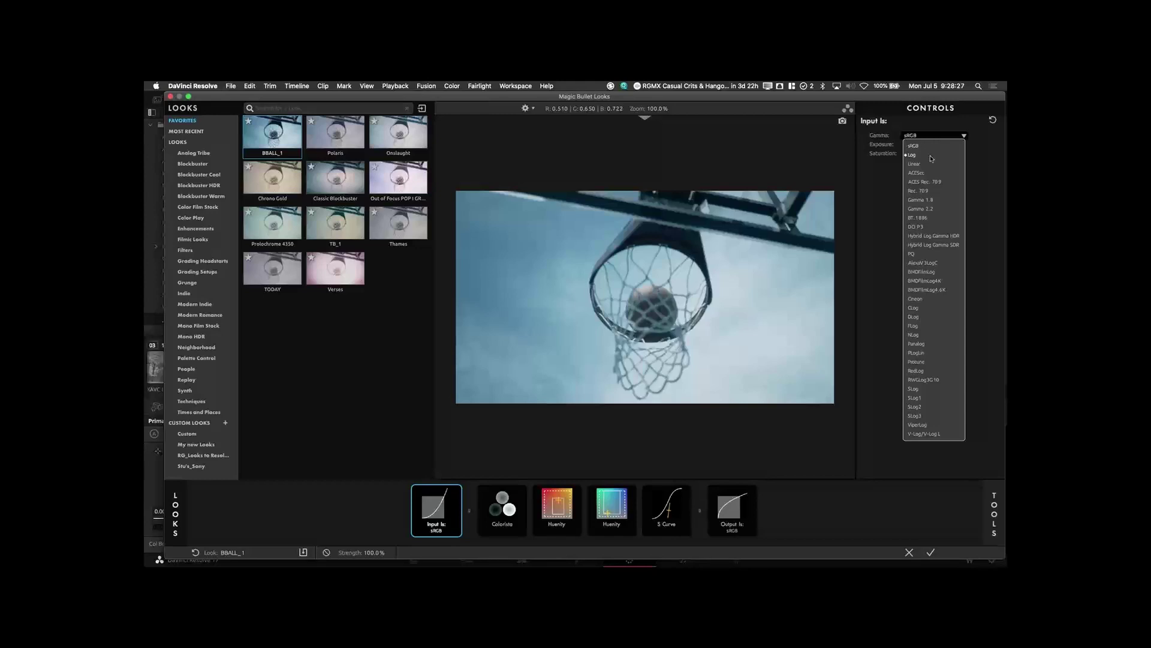
click(930, 154)
click(930, 154)
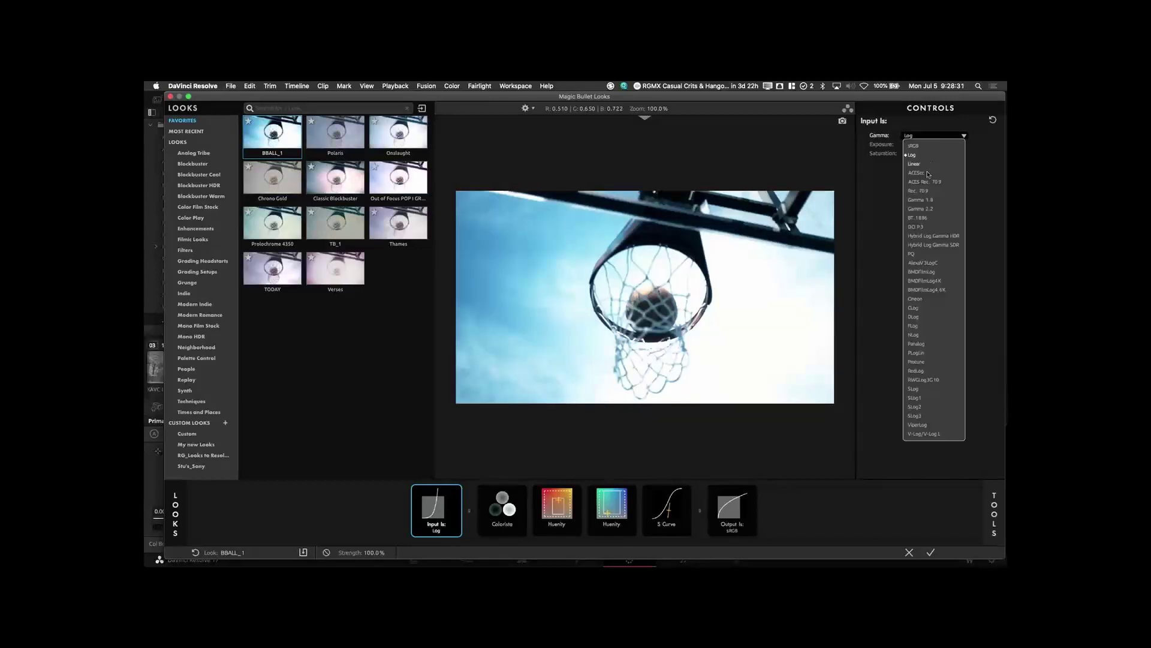
click(928, 191)
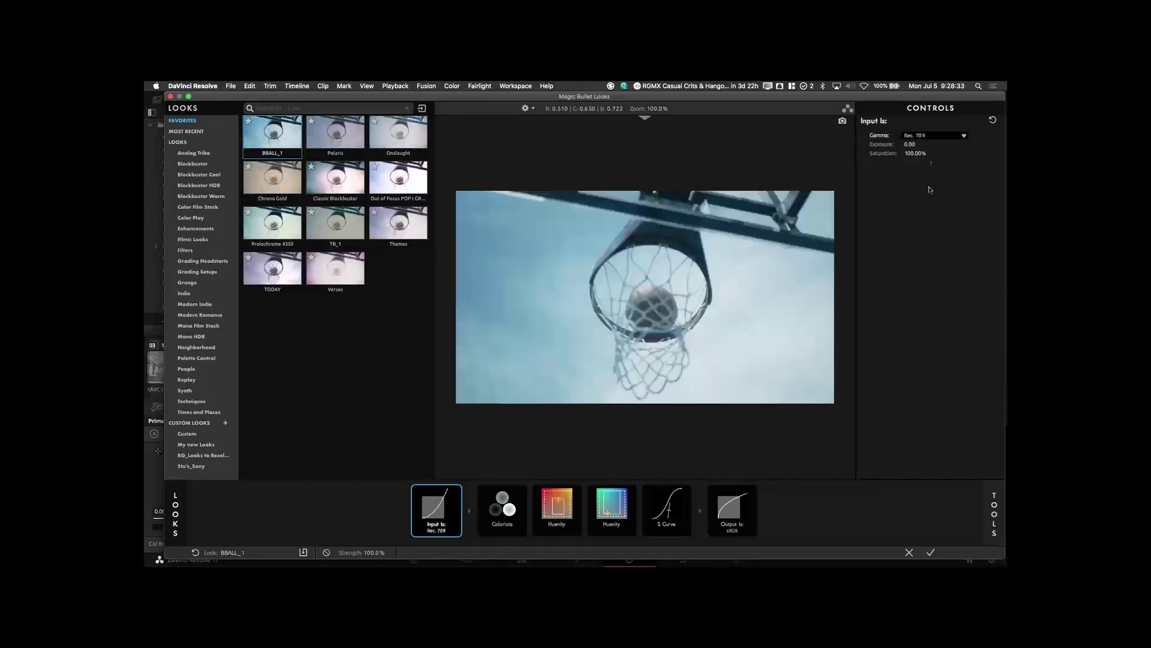
click(929, 136)
click(928, 145)
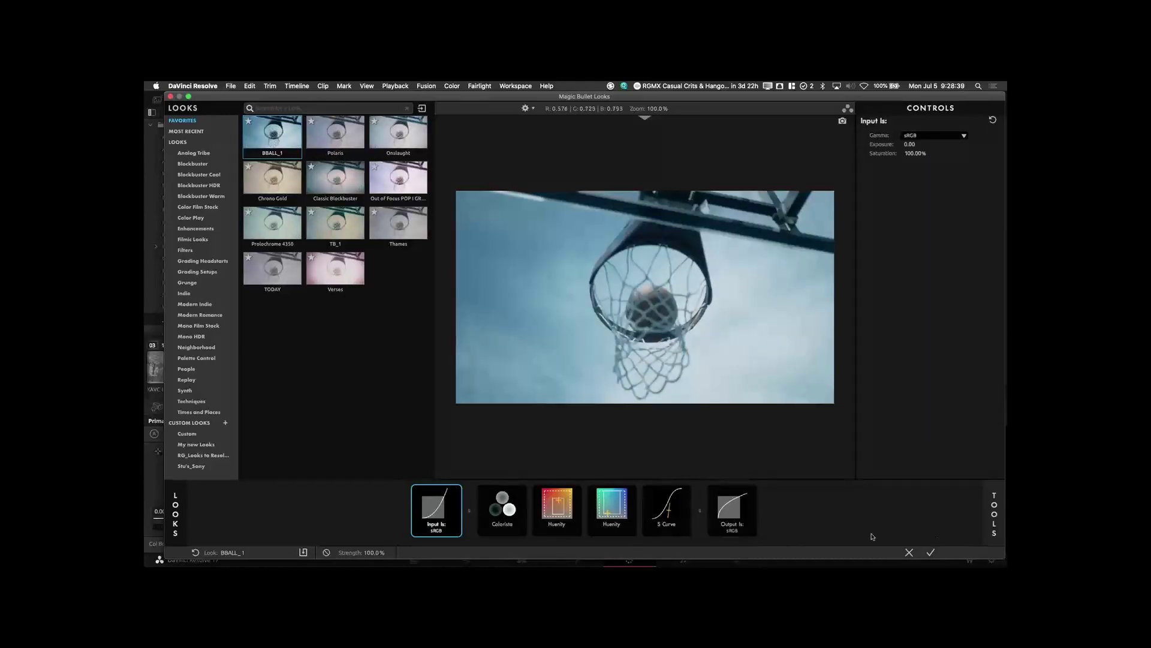
click(738, 513)
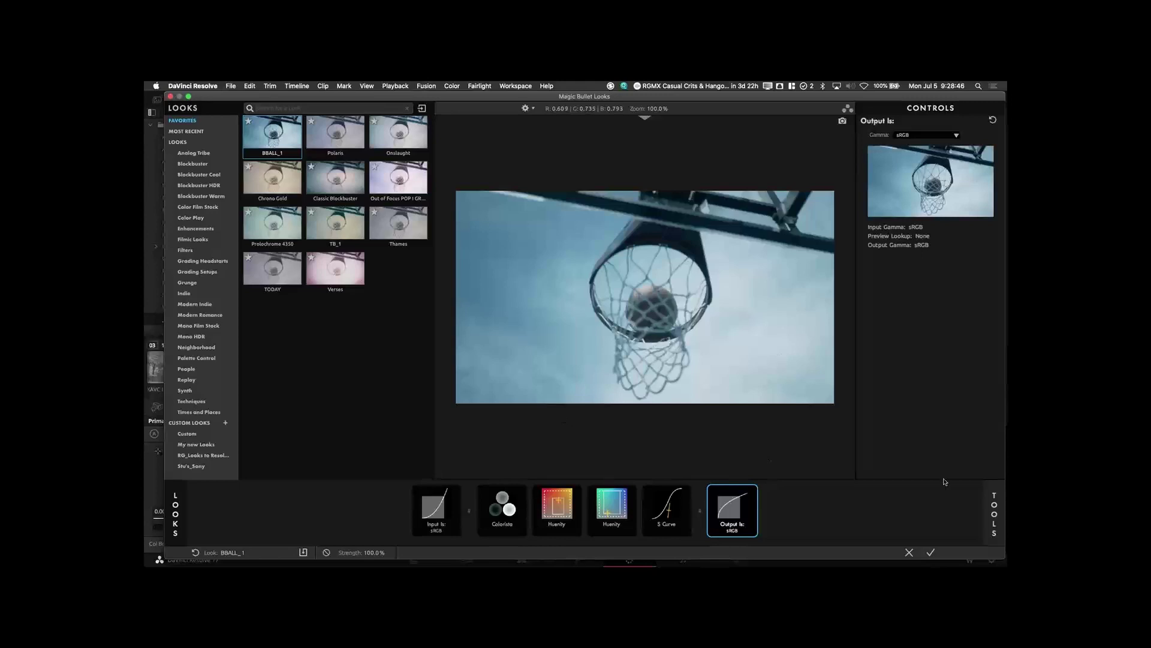
click(932, 552)
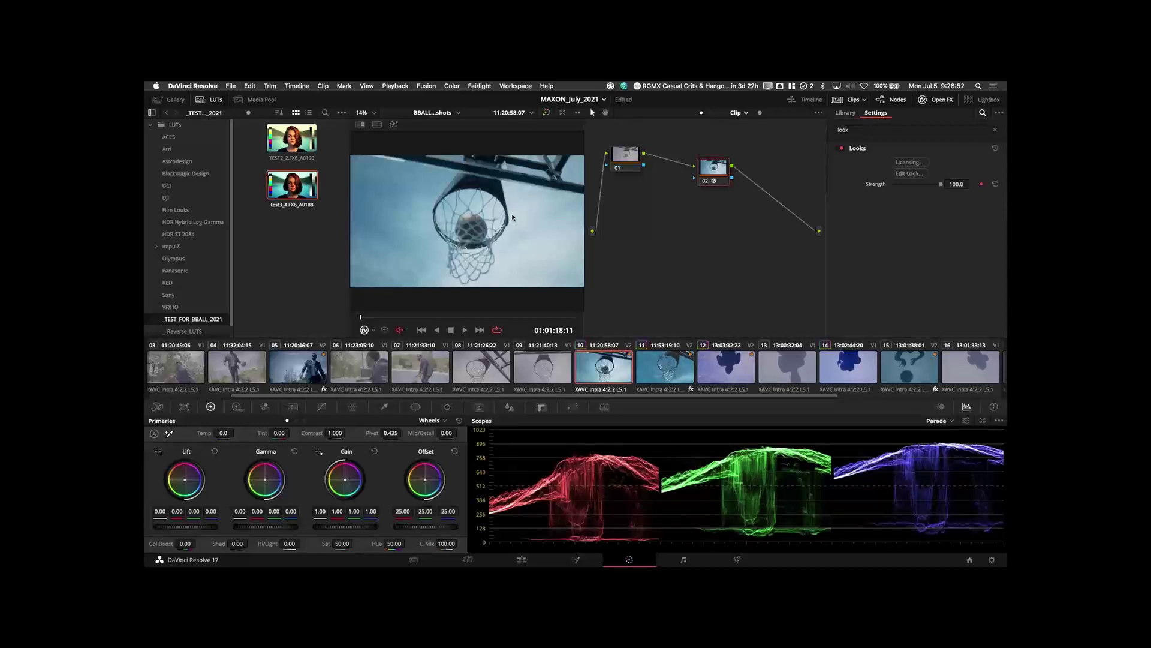
- Review the Color Management page in Project Settings, then drag nodes 01 and 02 level in the node graph
key(shift+9)
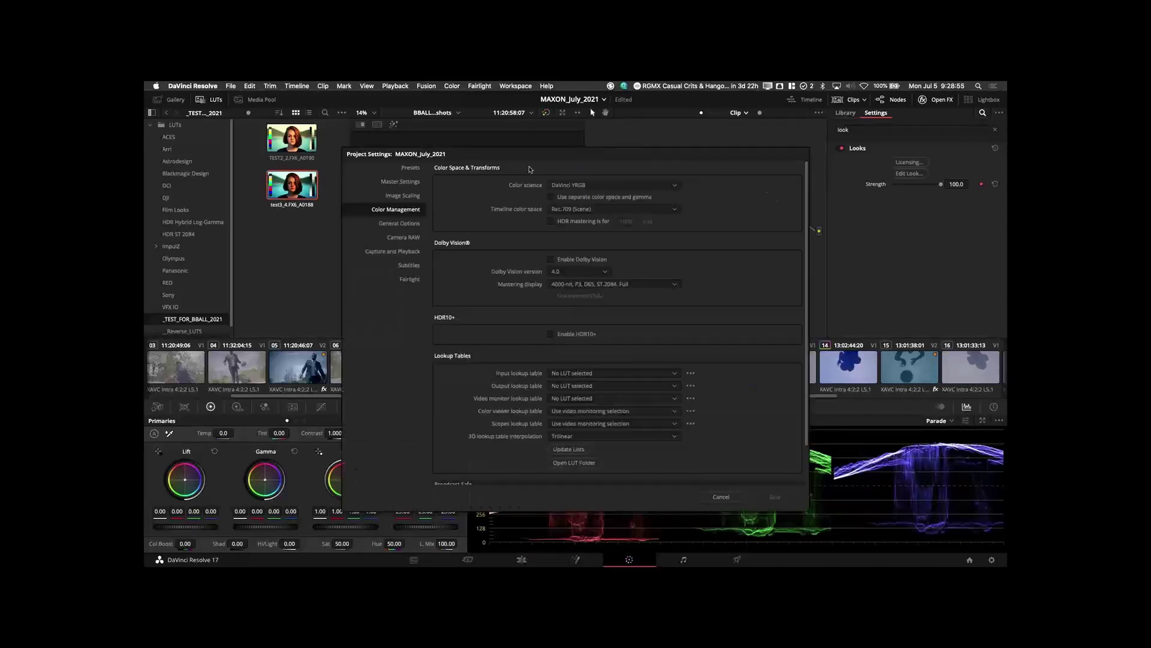
click(721, 497)
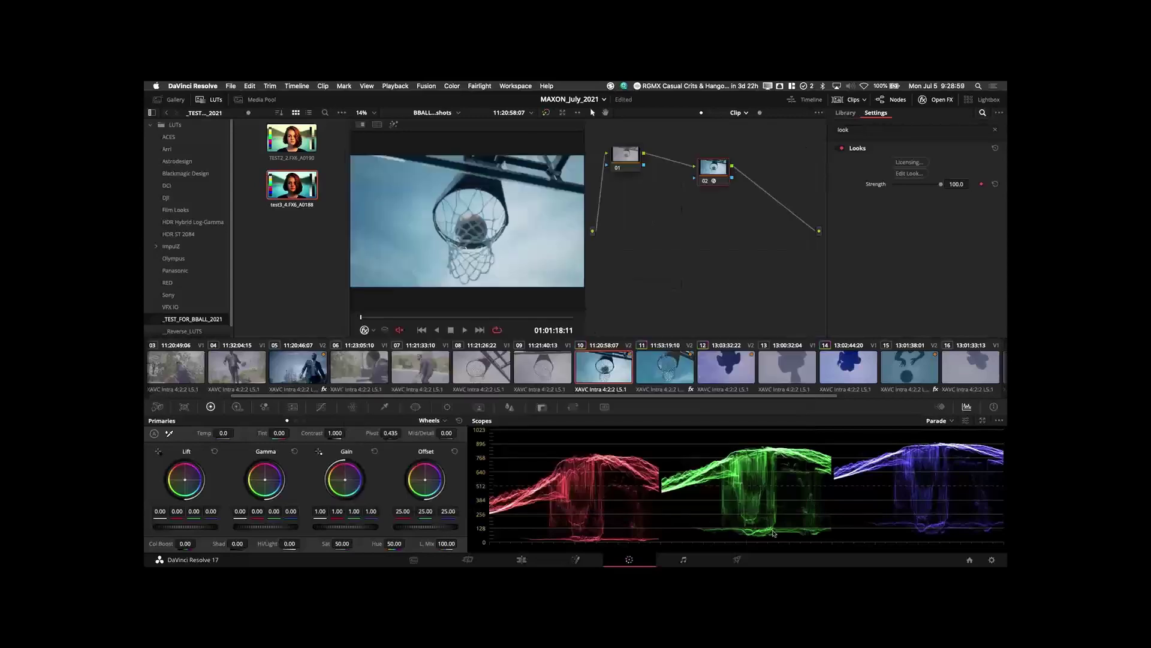
drag(715, 174, 699, 153)
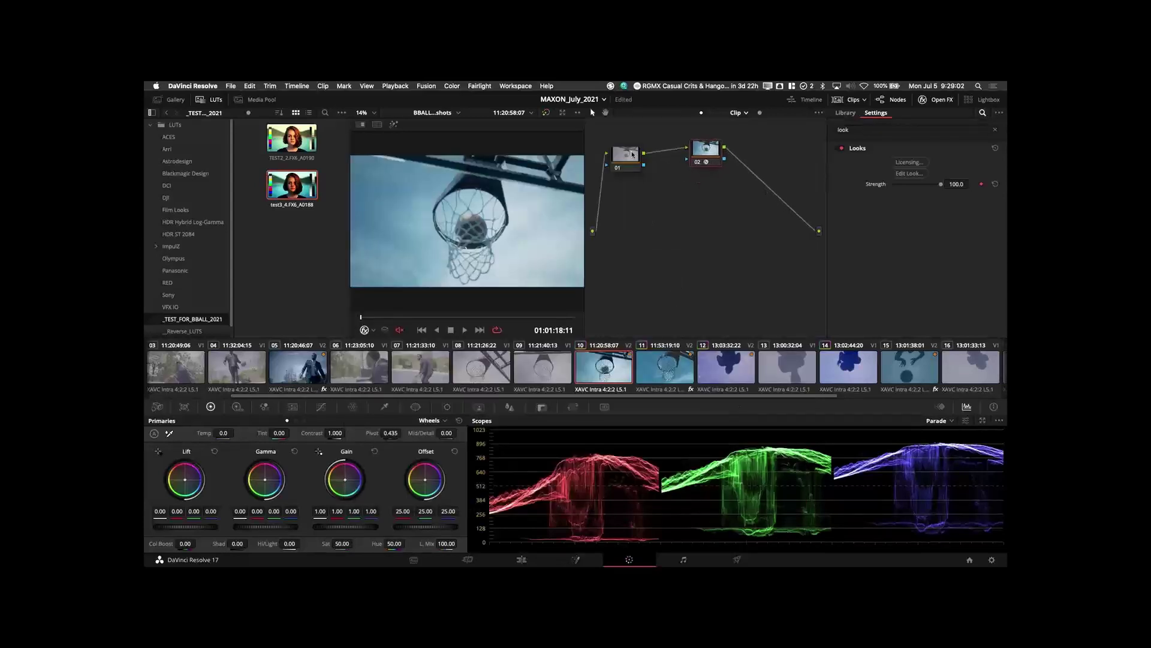
drag(625, 157, 631, 181)
click(705, 162)
drag(703, 159, 700, 188)
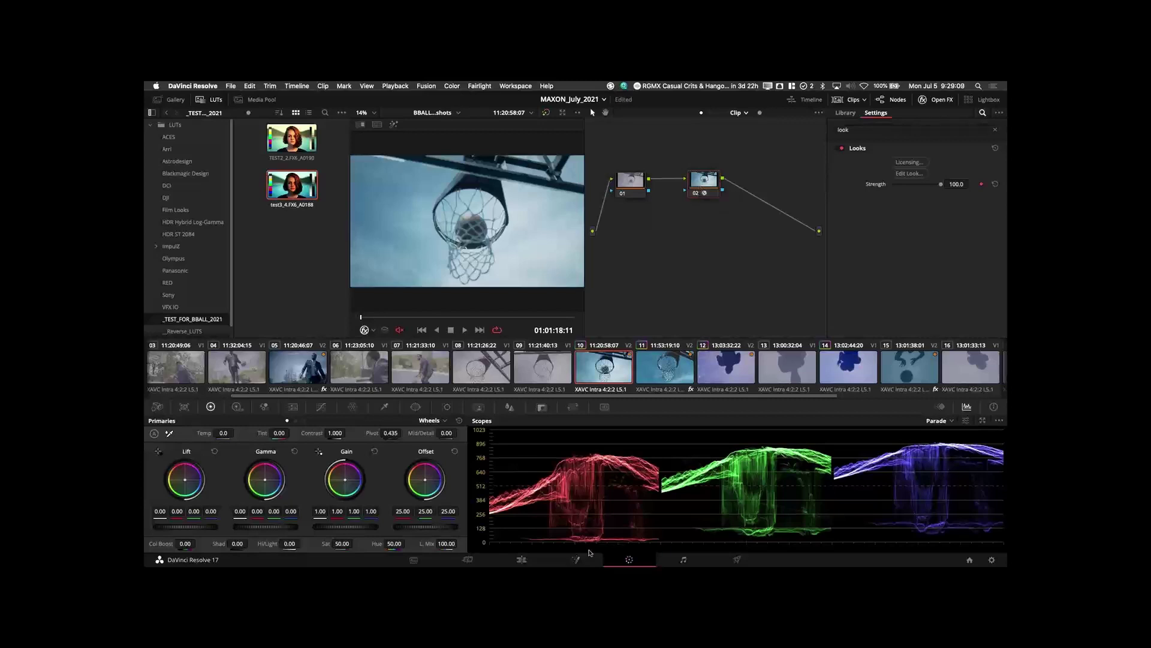
click(521, 559)
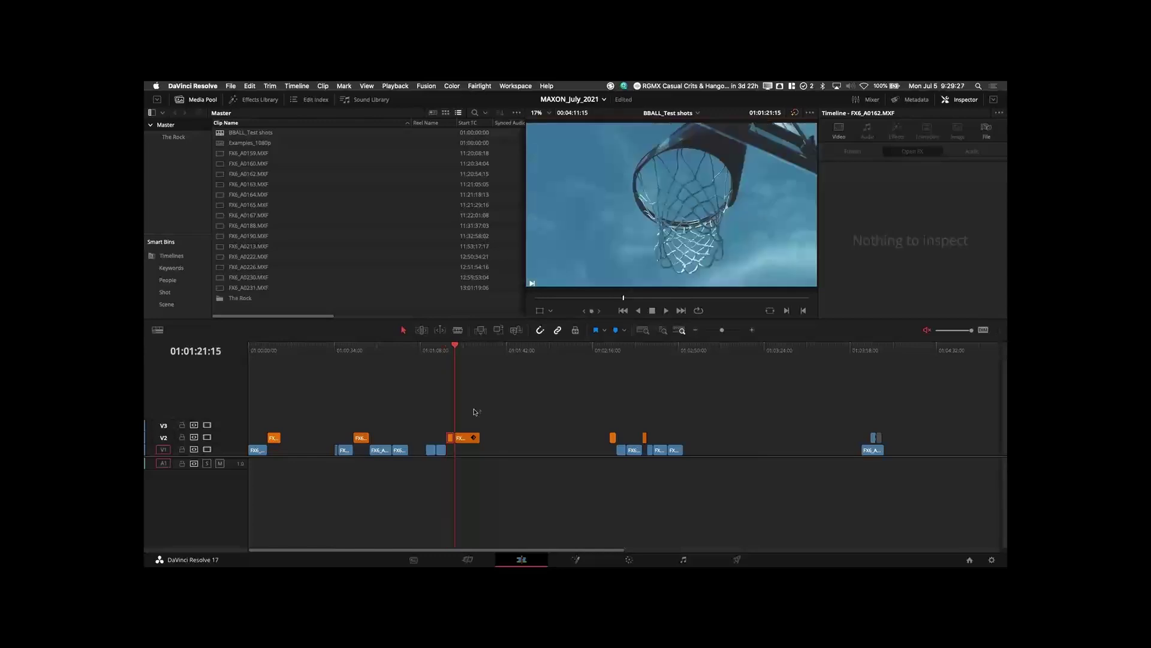
click(633, 559)
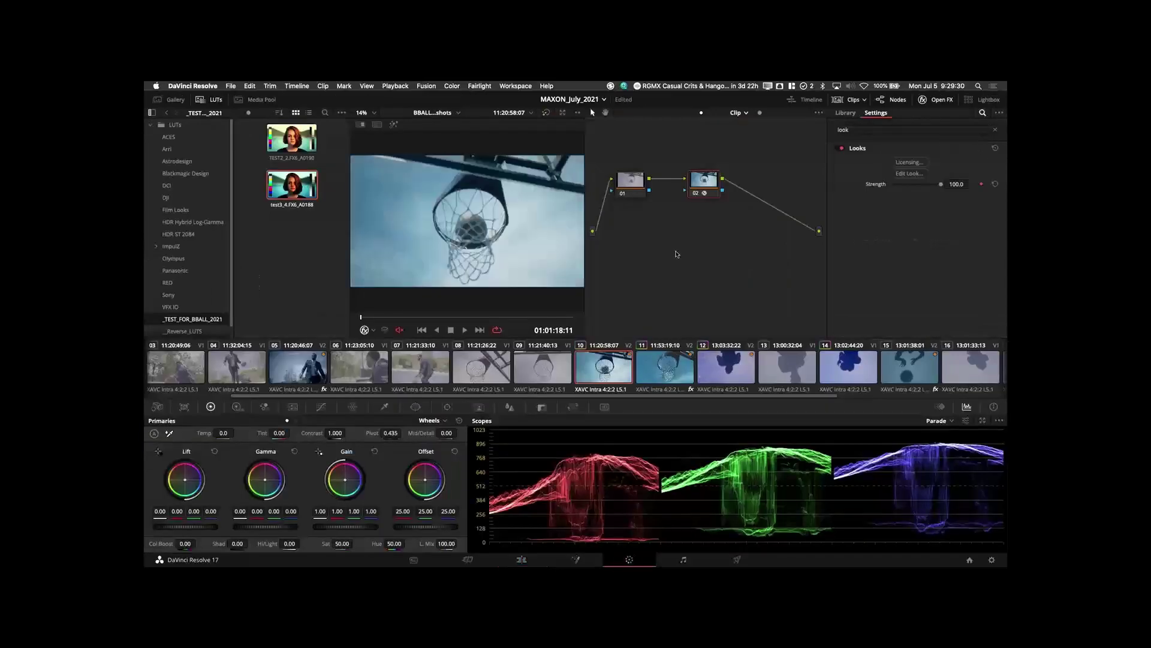